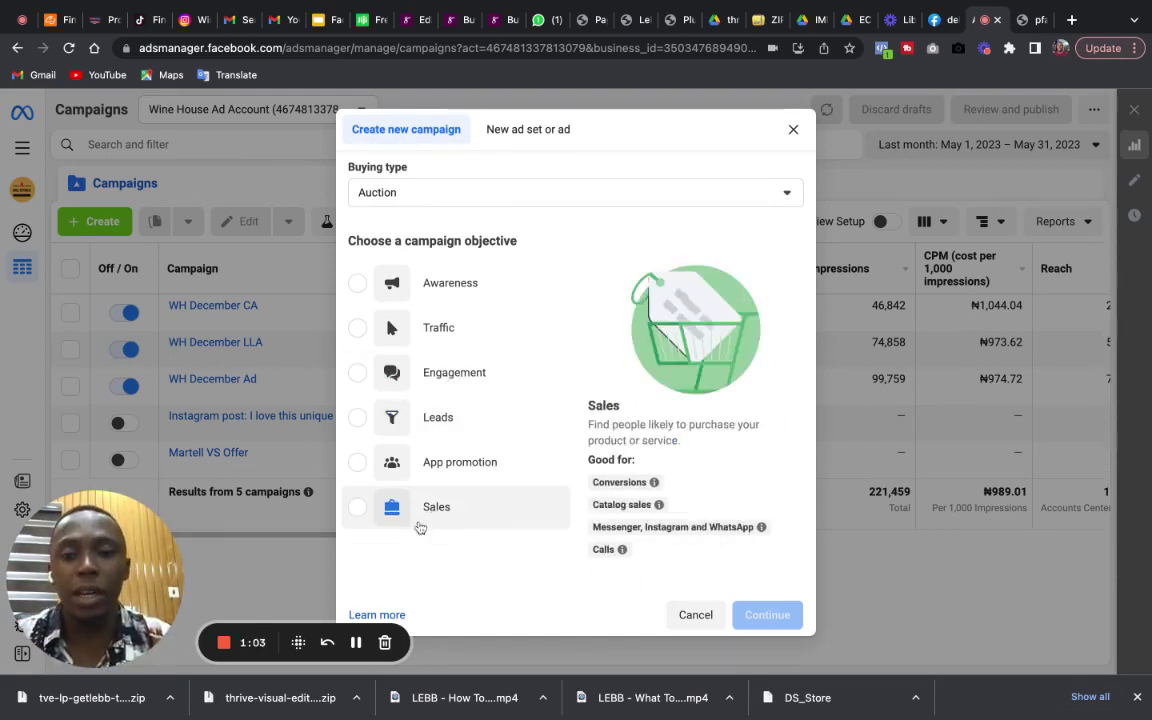
Start a Sales-objective campaign draft, open its New Sales Ad Set and dismiss the zero-conversions warning.
left_click(358, 508)
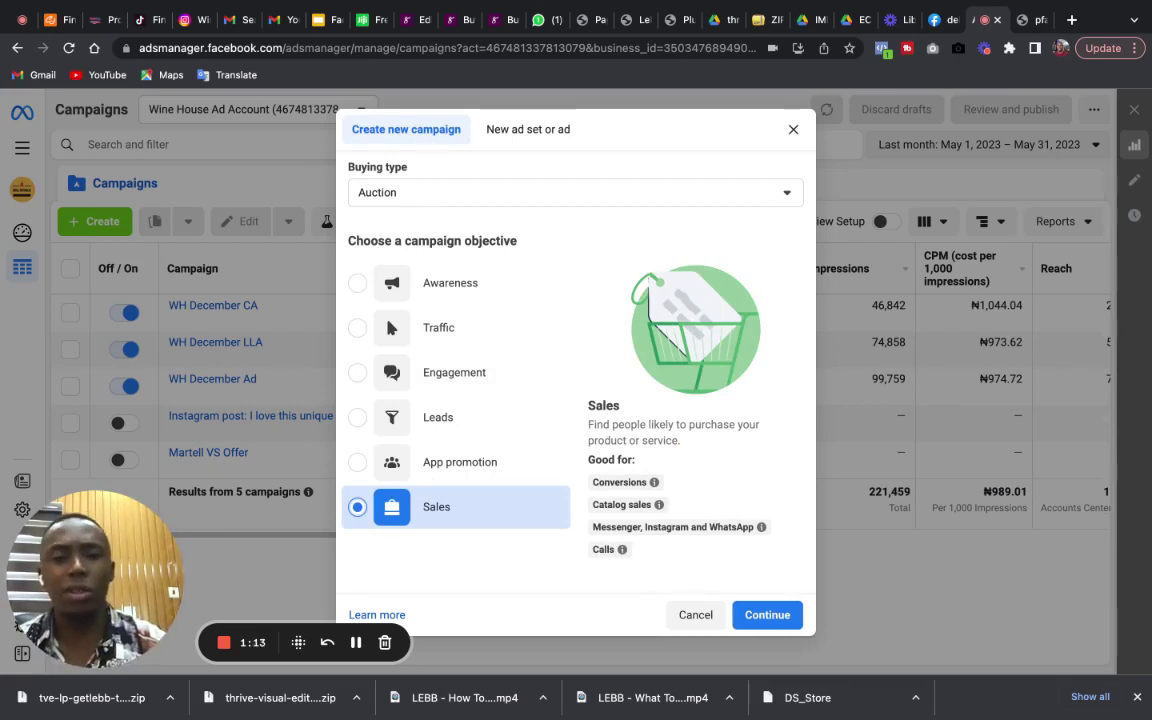
left_click(773, 614)
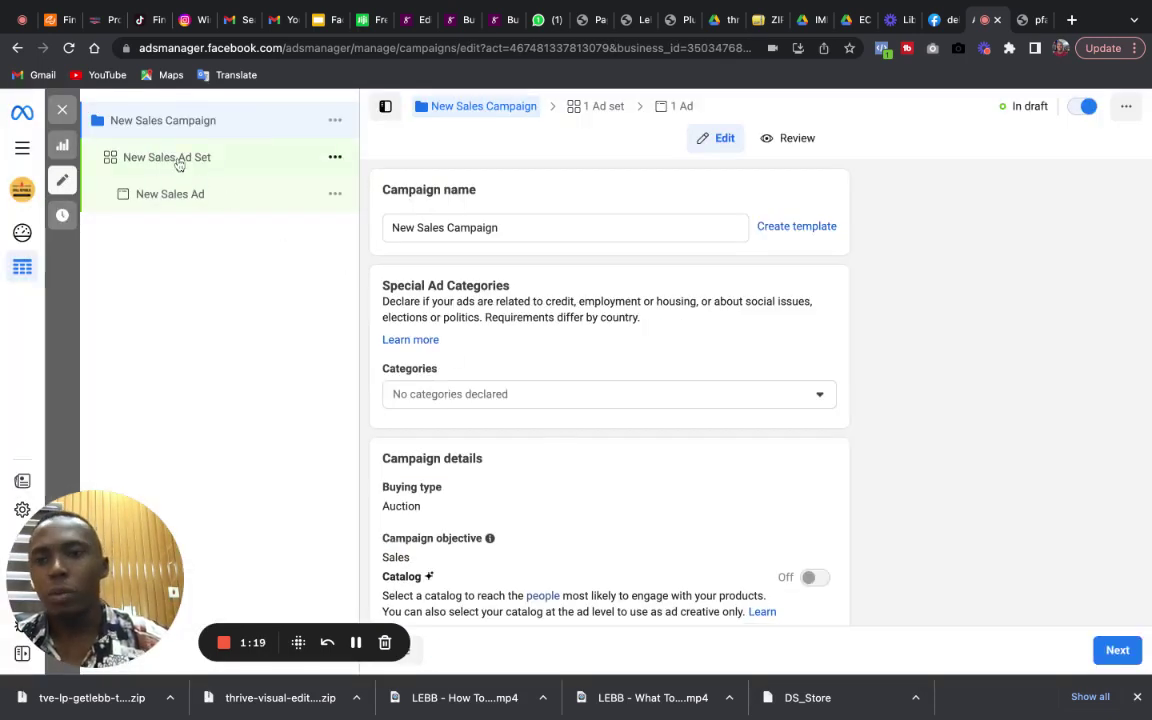
left_click(179, 165)
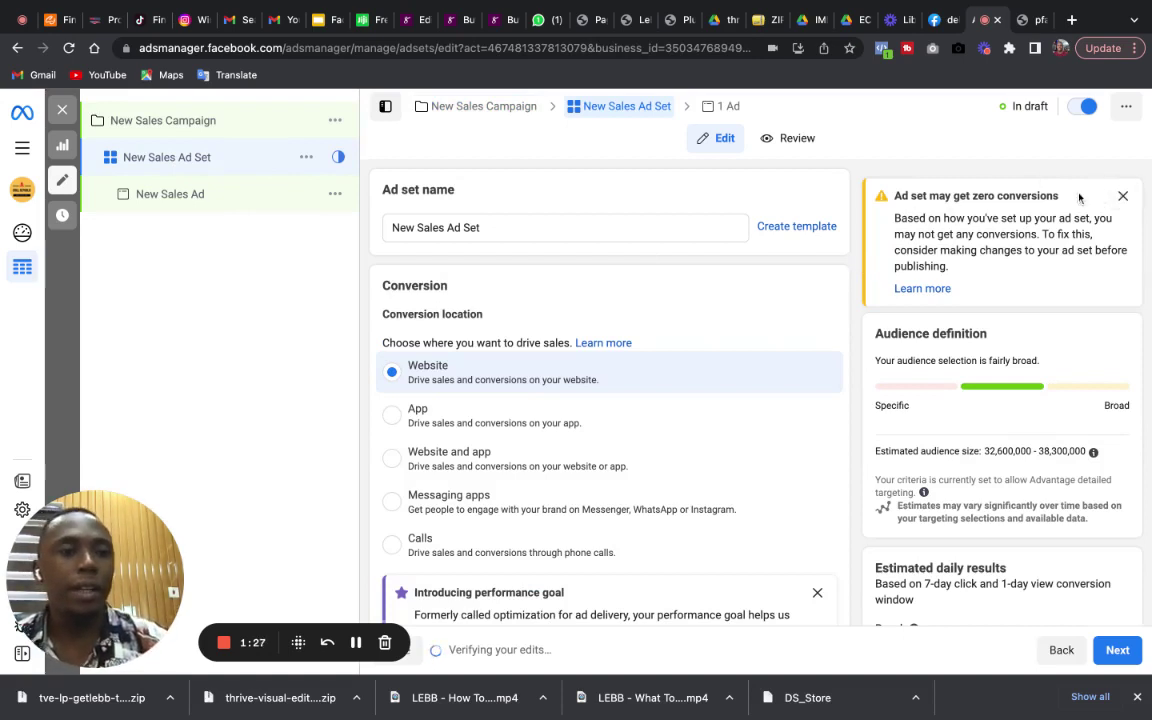
left_click_drag(897, 195, 1085, 275)
left_click(1122, 195)
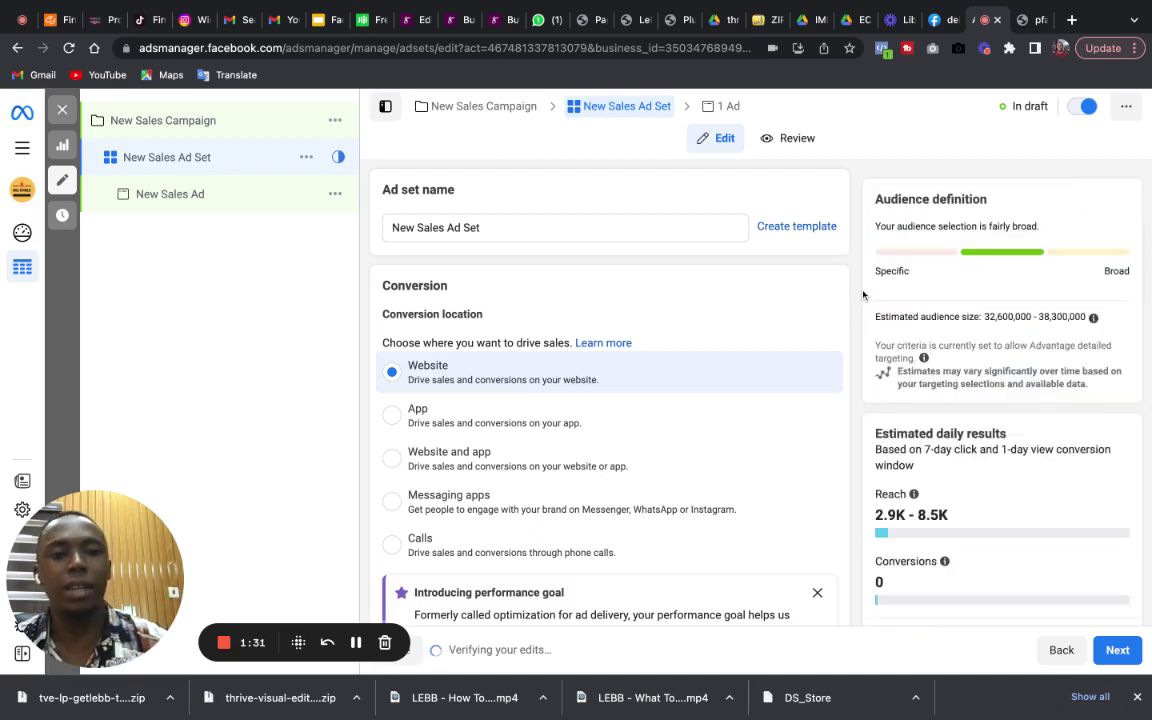
left_click_drag(853, 293, 381, 372)
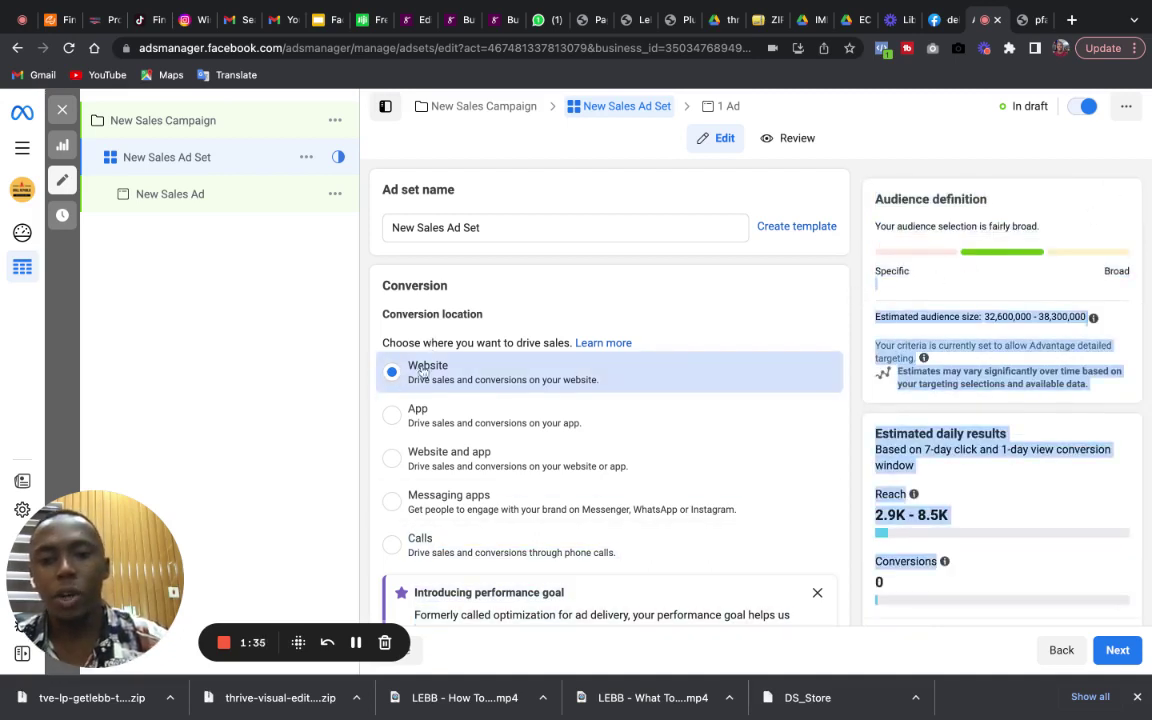
Switch the ad set's conversion location from Website to Messaging apps.
left_click(392, 503)
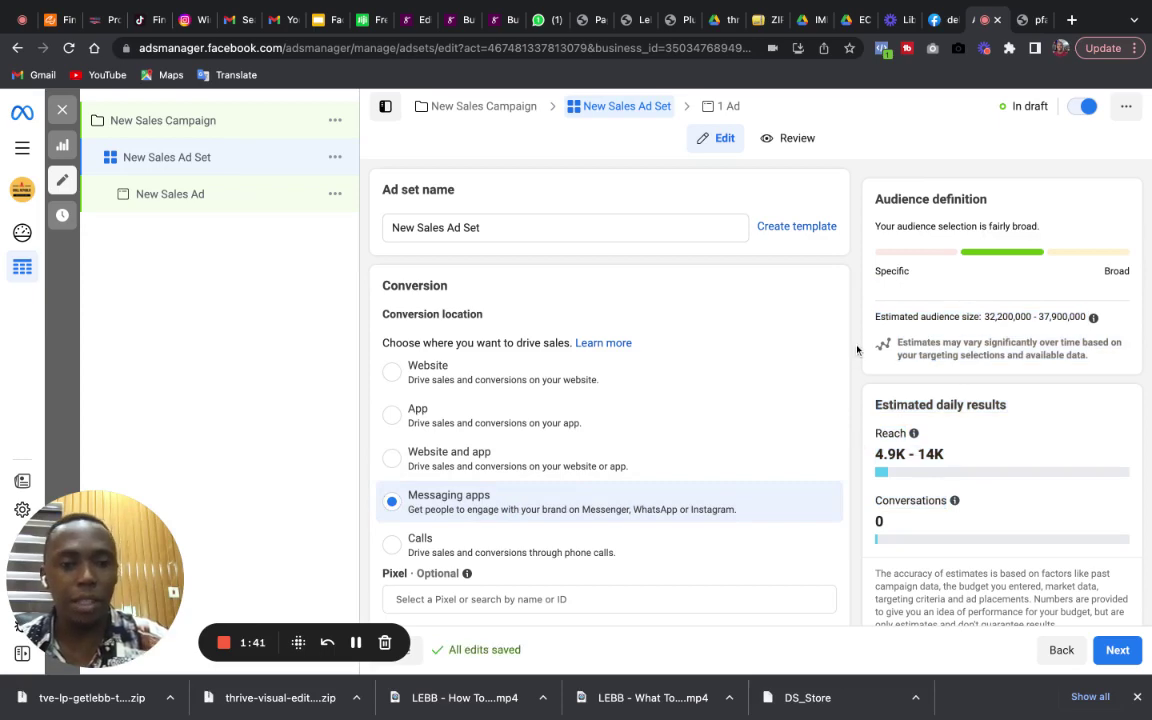
scroll(850, 390, "down", 6)
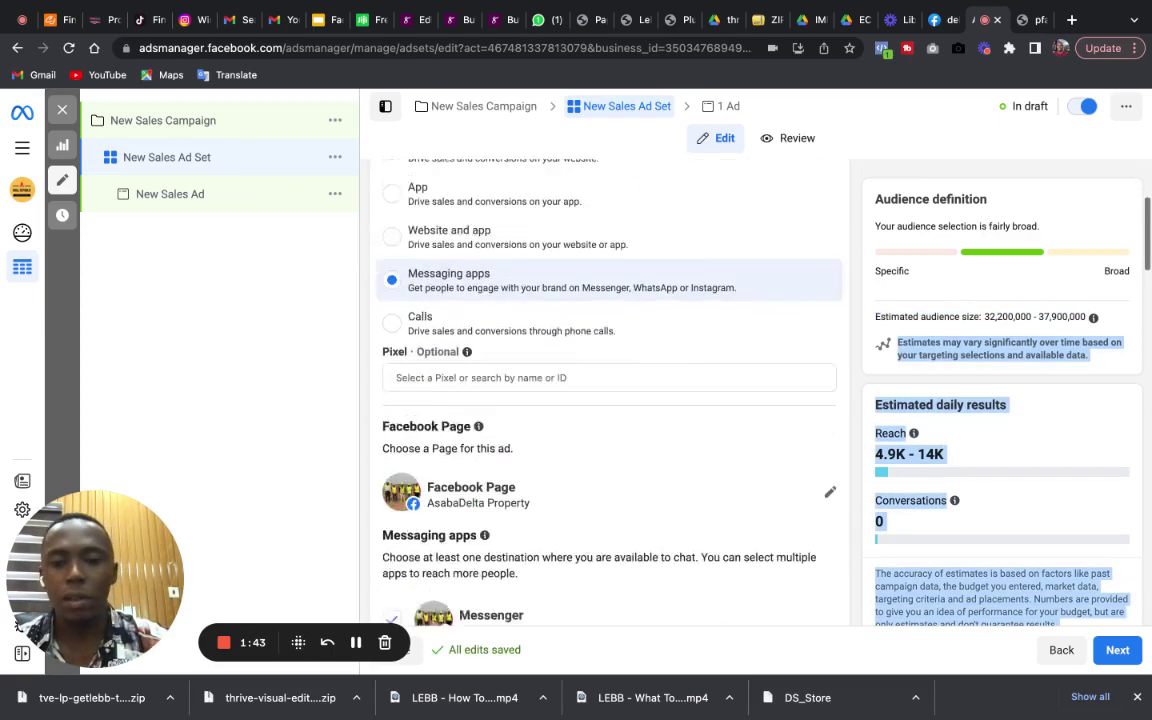
scroll(847, 430, "up", 2)
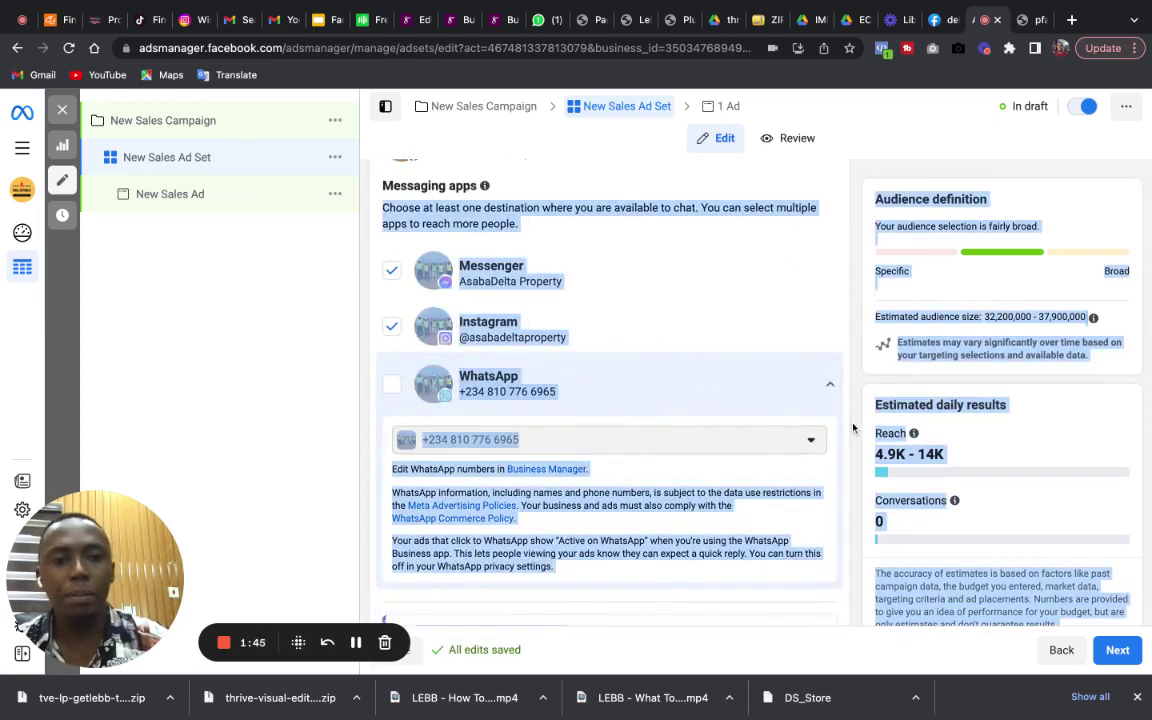
Set the Facebook Page to Wine House Nigeria and uncheck Messenger and WhatsApp, leaving Instagram.
left_click(830, 324)
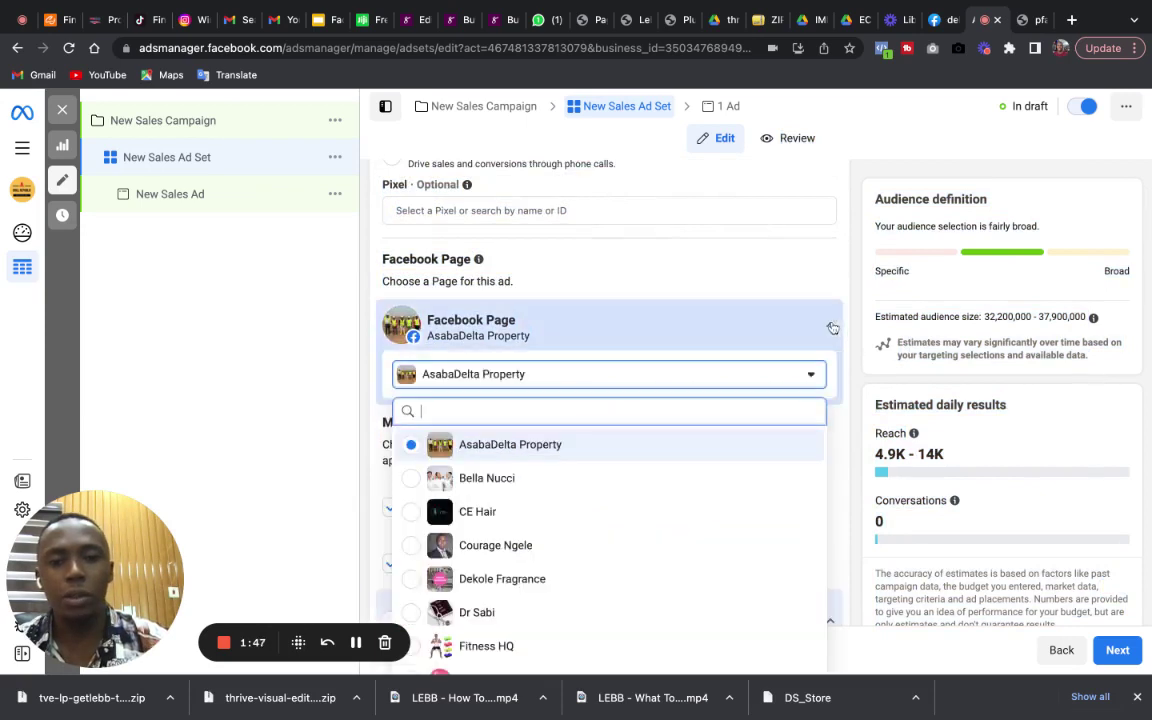
key("Down")
key("Down")
key("Down")
key("Down")
key("Down")
key("Down")
key("Down")
key("Down")
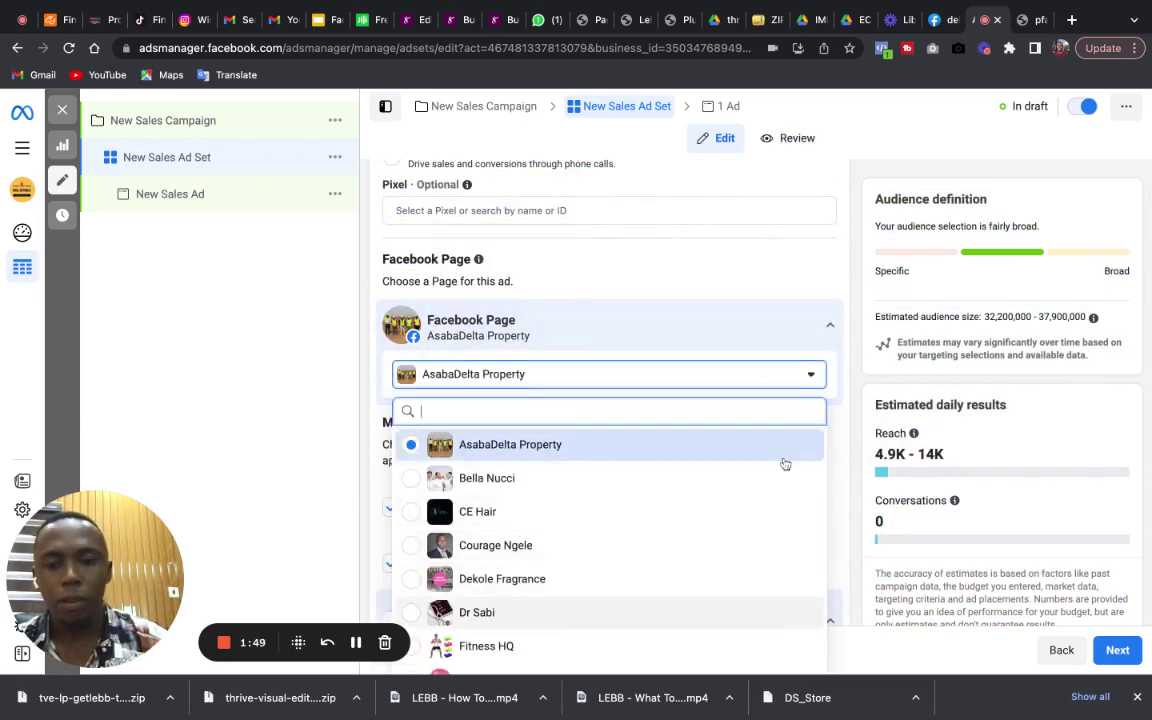
scroll(610, 540, "down", 5)
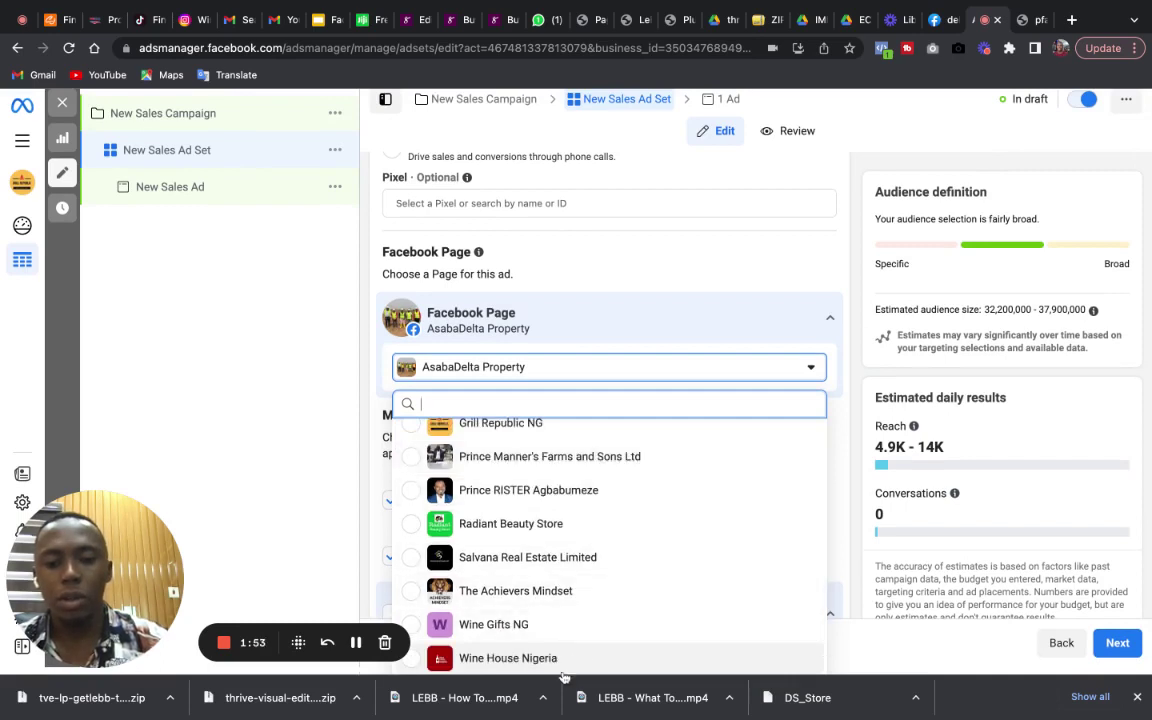
left_click(566, 657)
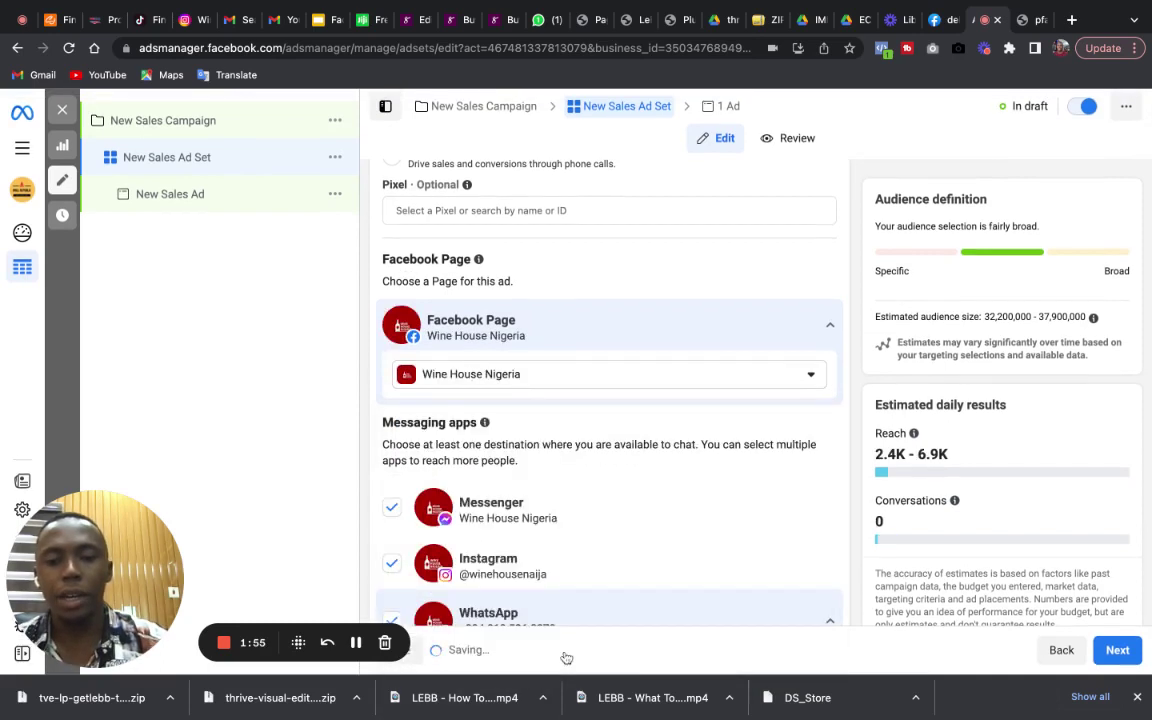
left_click(391, 507)
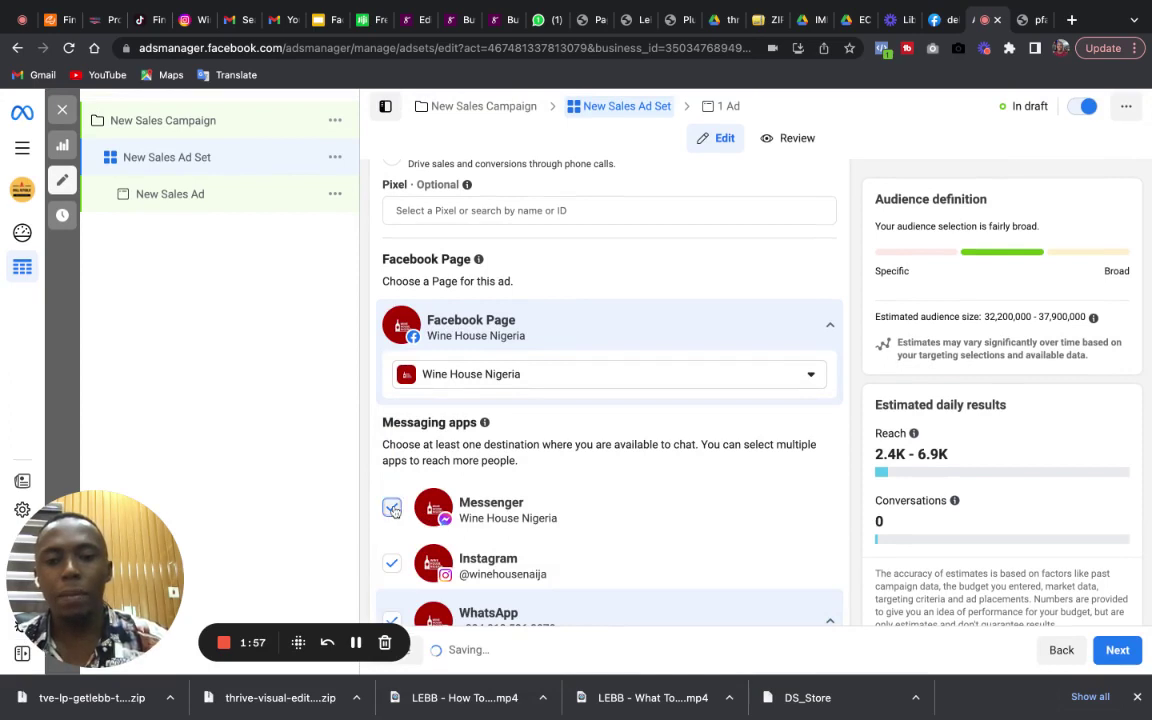
left_click(392, 579)
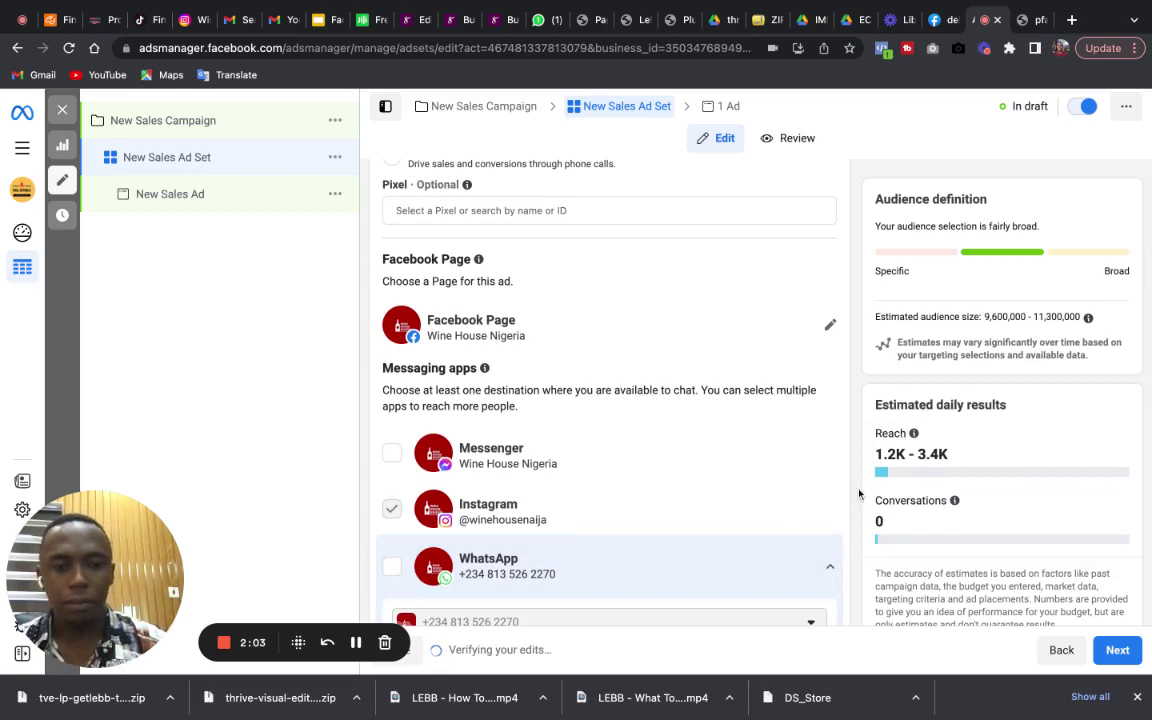
left_click_drag(858, 420, 858, 420)
left_click(858, 420)
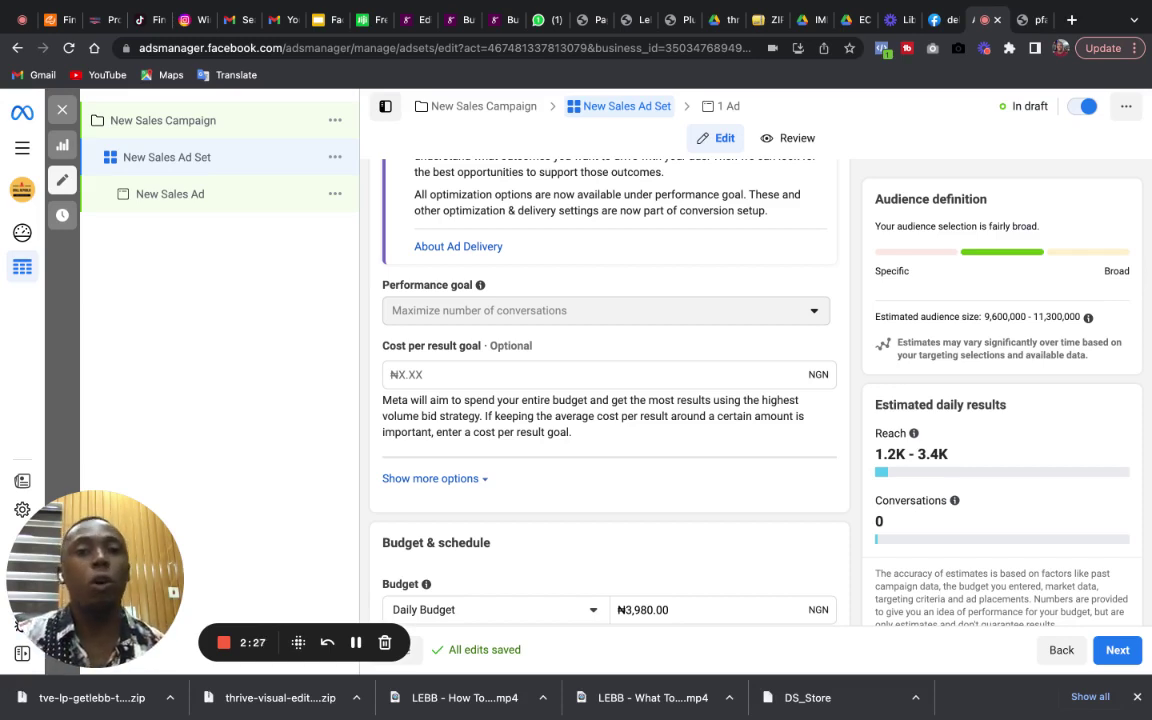
triple_click(853, 338)
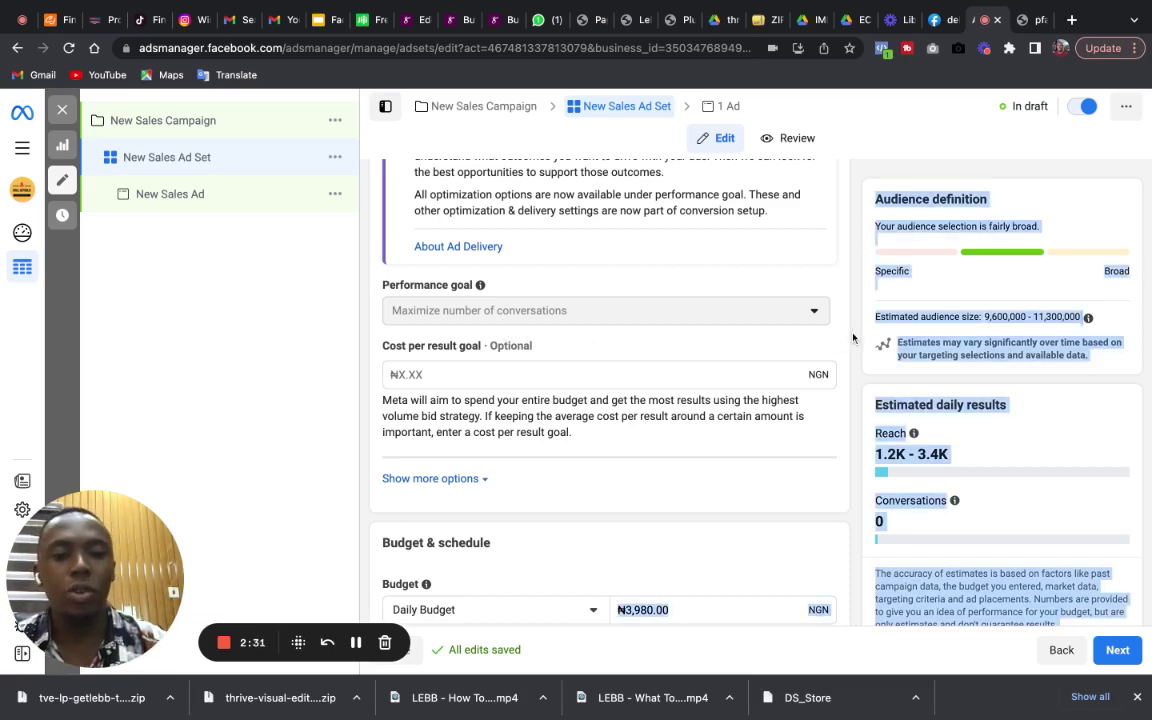
scroll(853, 338, "down", 3)
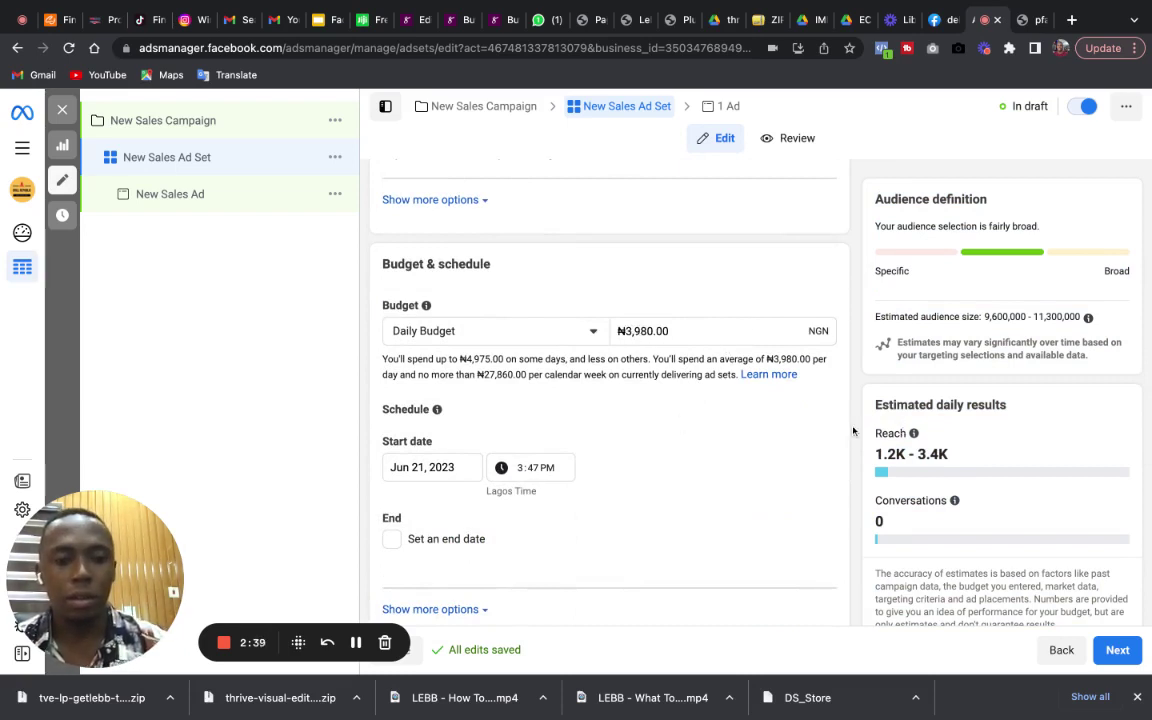
triple_click(484, 650)
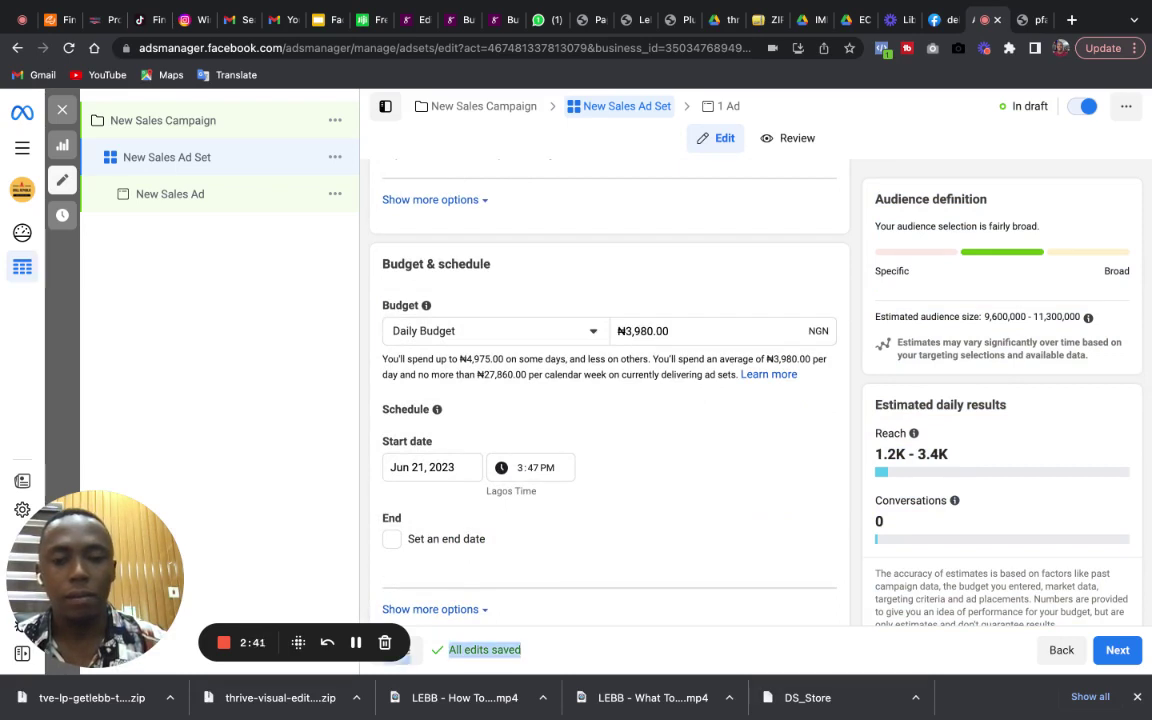
left_click(851, 460)
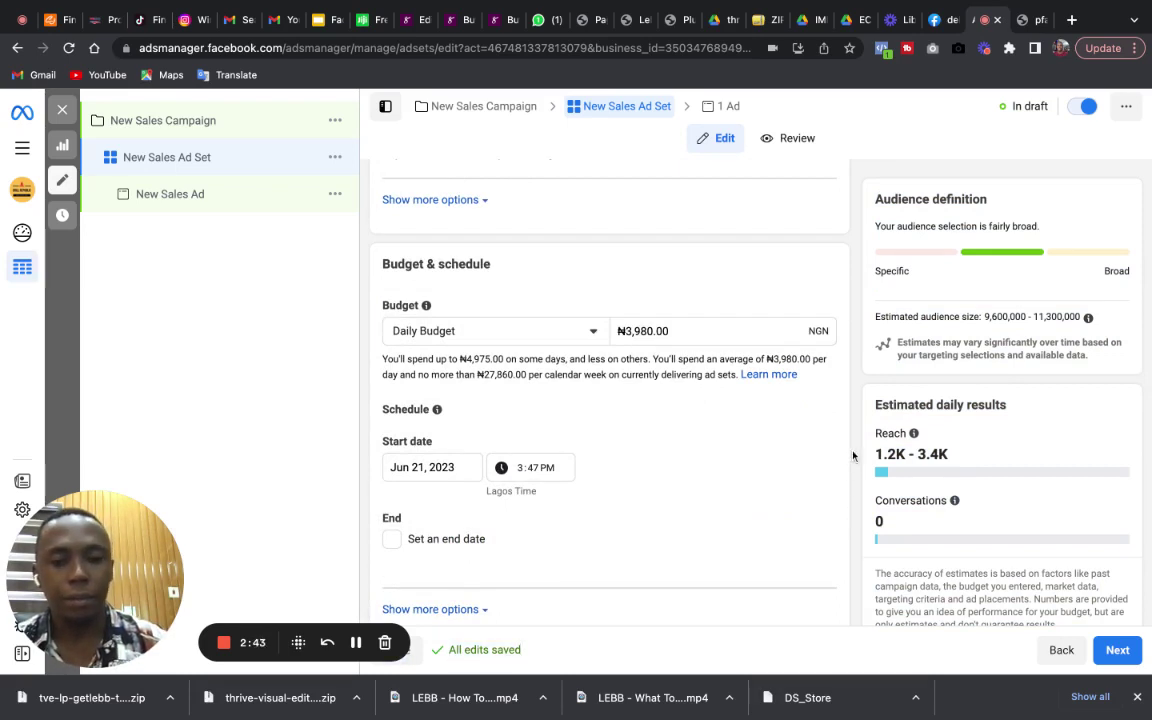
triple_click(864, 231)
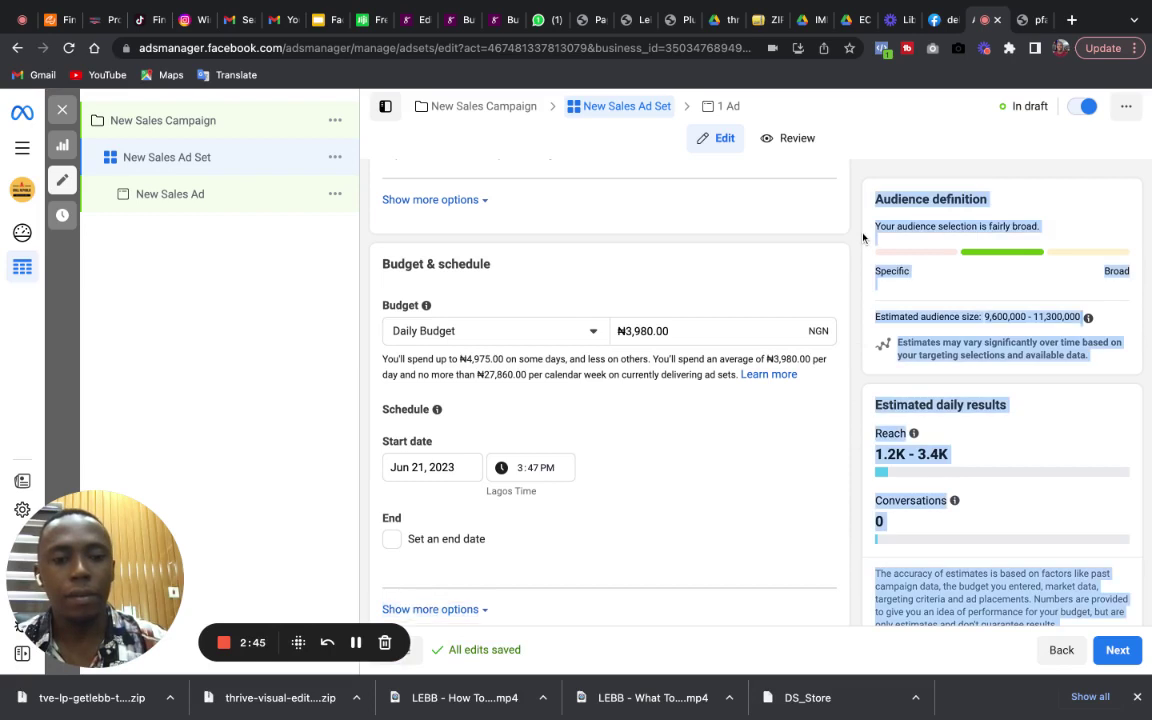
scroll(863, 236, "down", 3)
left_click_drag(864, 237, 560, 640)
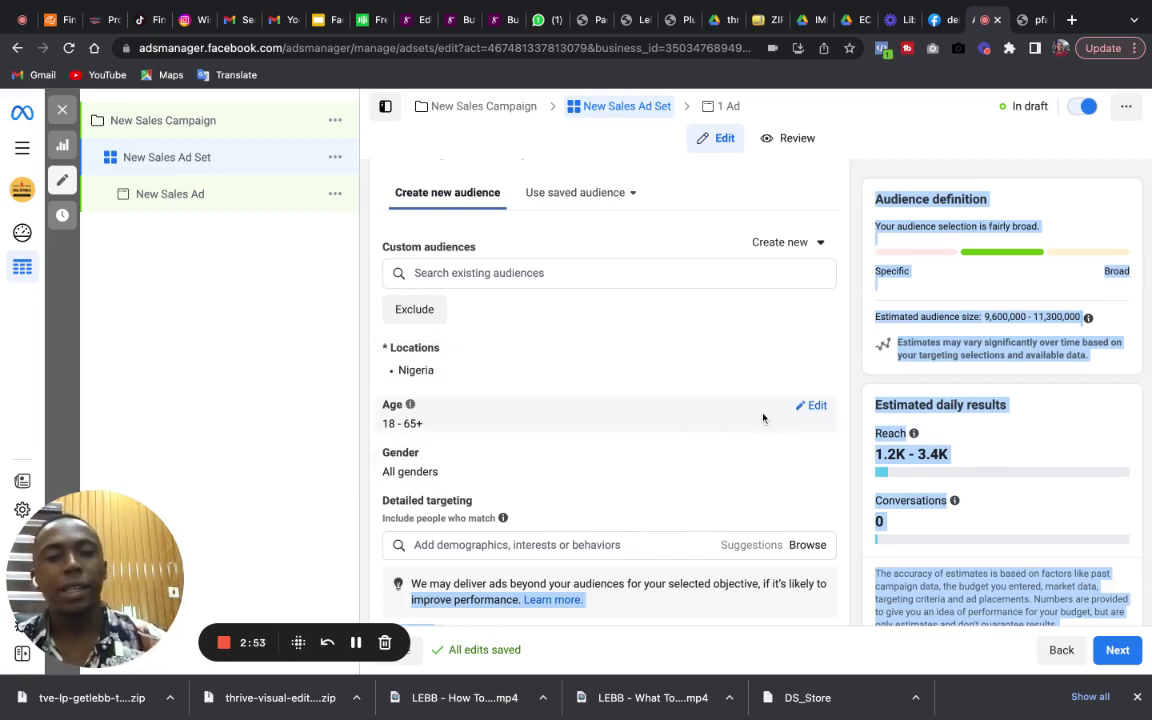
left_click(597, 545)
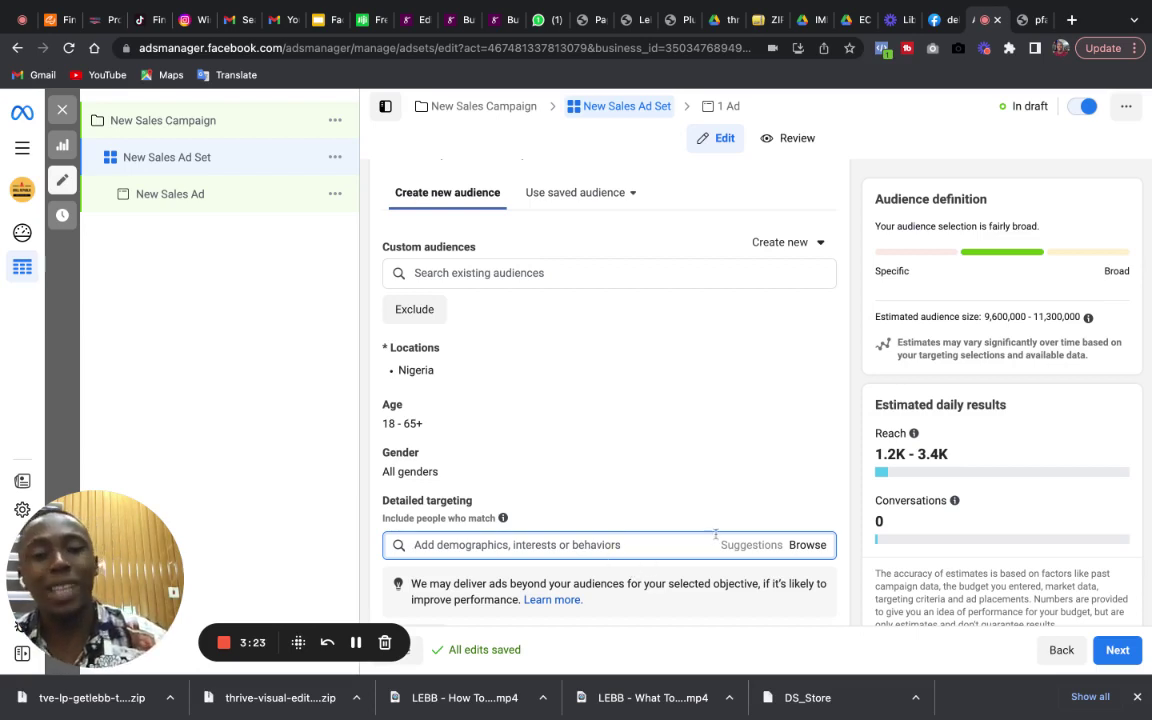
left_click(859, 420)
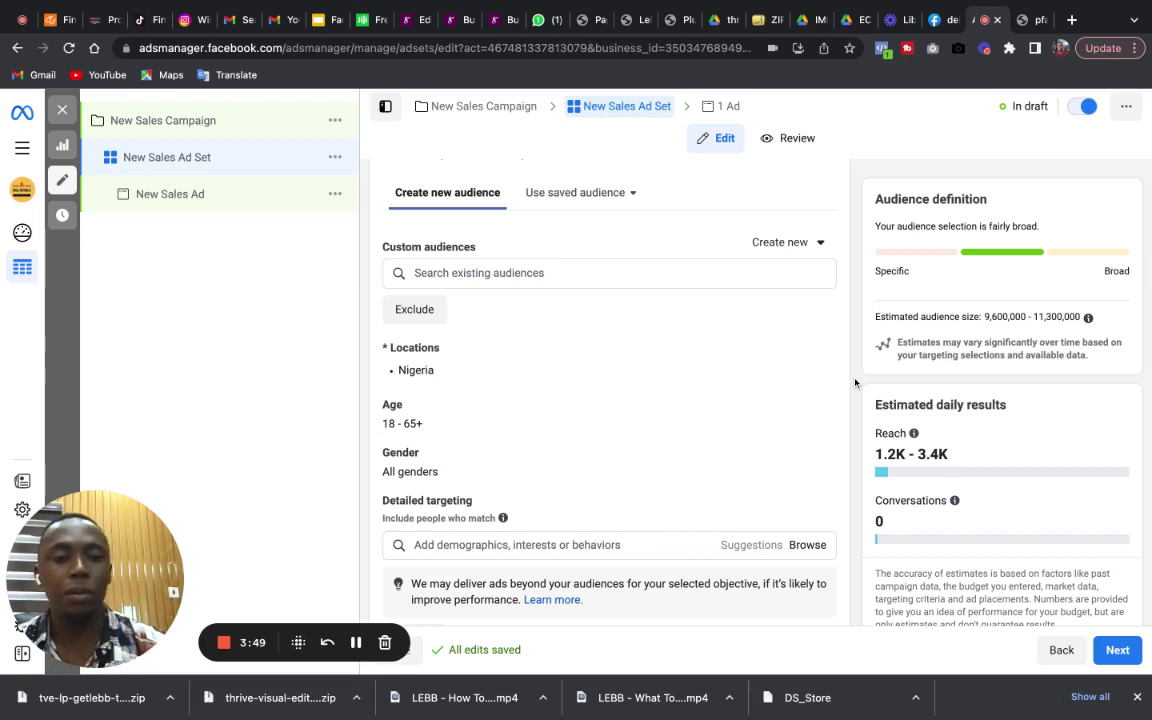
key("ctrl+a")
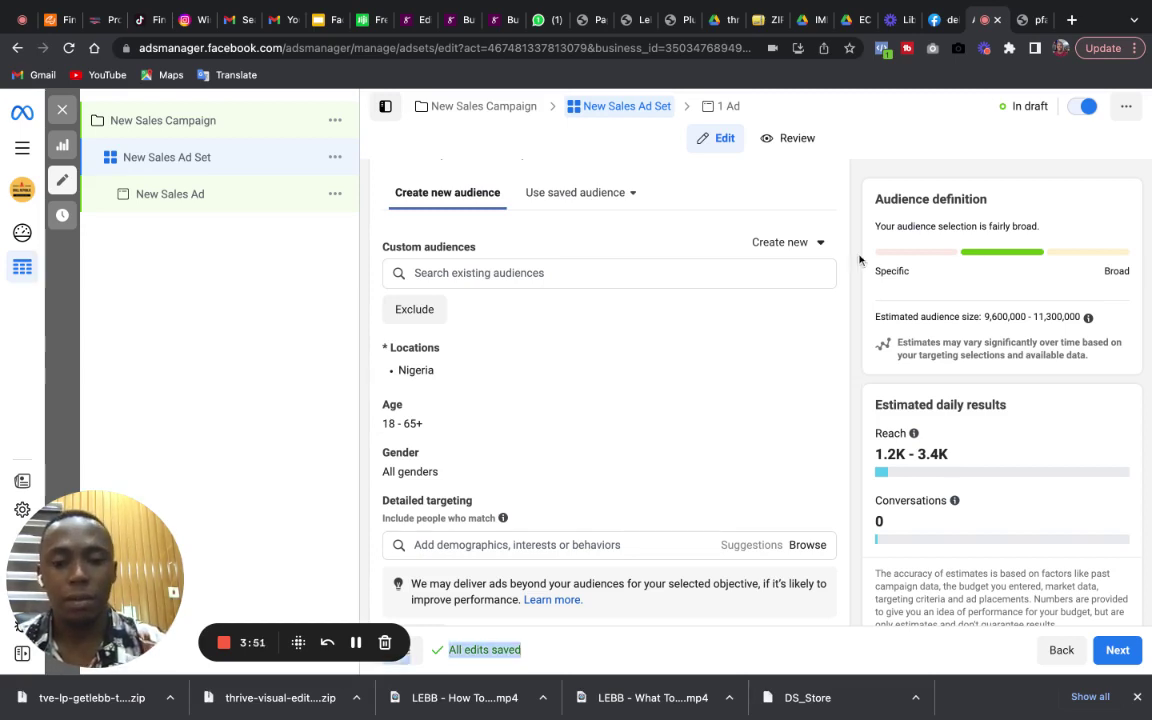
left_click(859, 181)
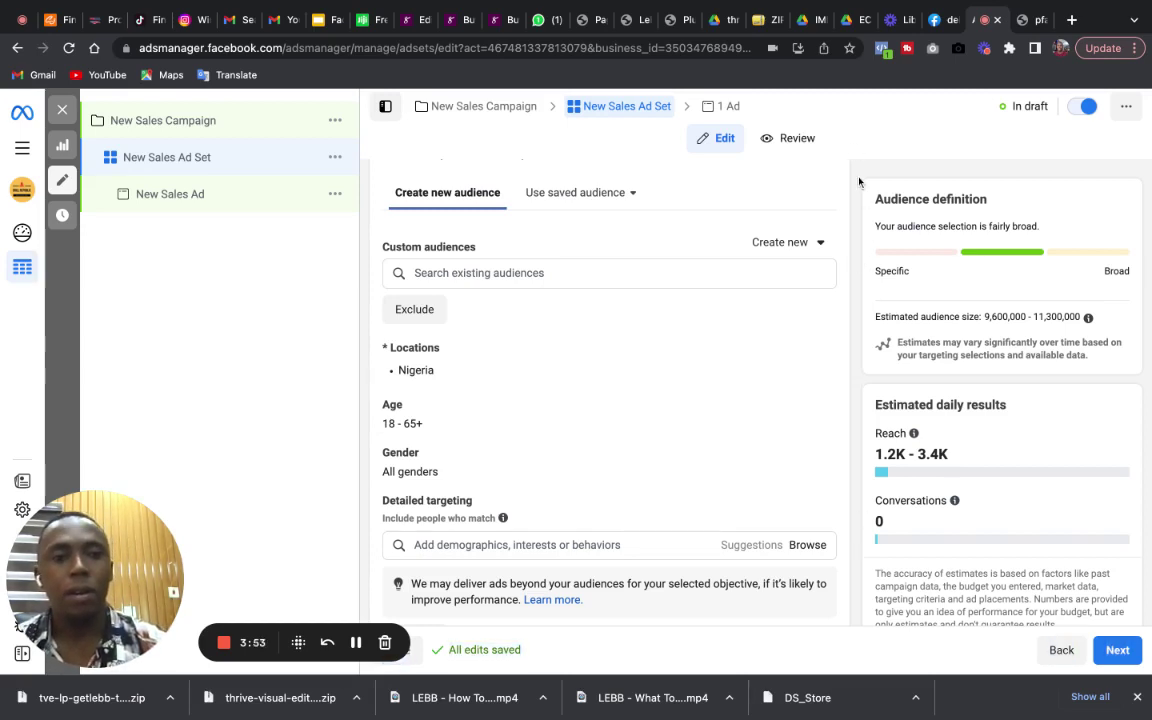
key("ctrl+a")
left_click(859, 181)
scroll(859, 181, "down", 3)
scroll(855, 400, "down", 4)
key("ctrl+a")
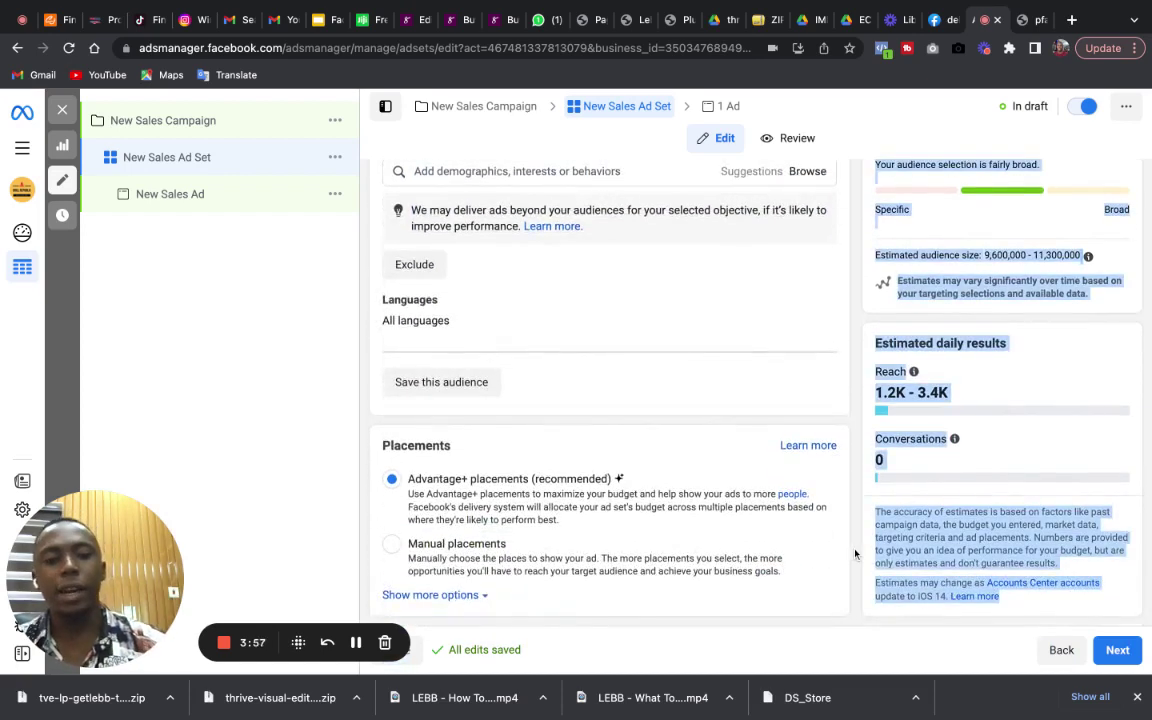
left_click(855, 553)
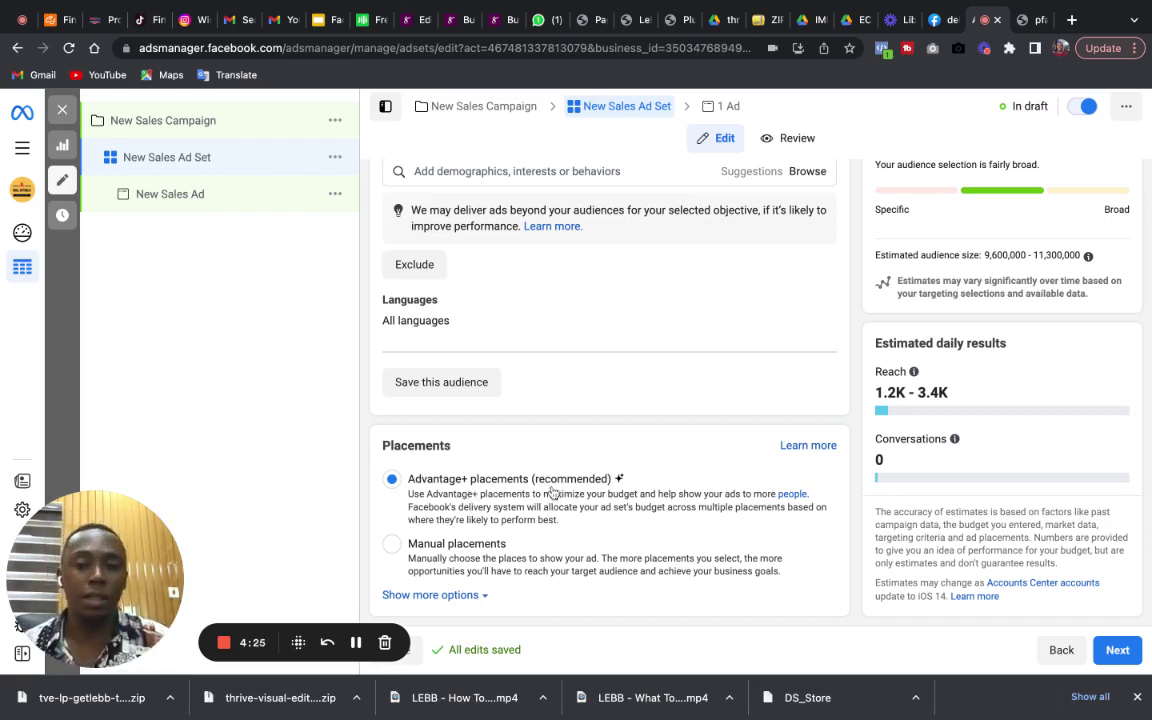
Switch the ad set to Manual placements and review the audience estimates.
left_click(391, 544)
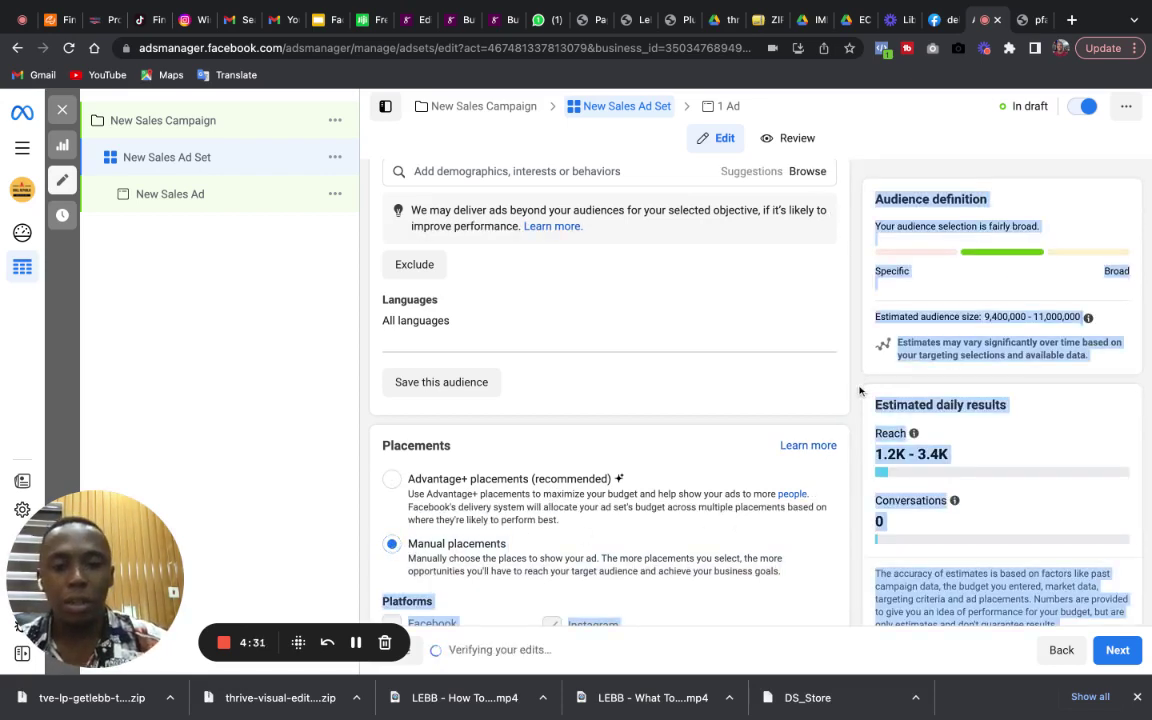
scroll(859, 391, "down", 1)
scroll(859, 391, "down", 5)
left_click_drag(859, 391, 743, 364)
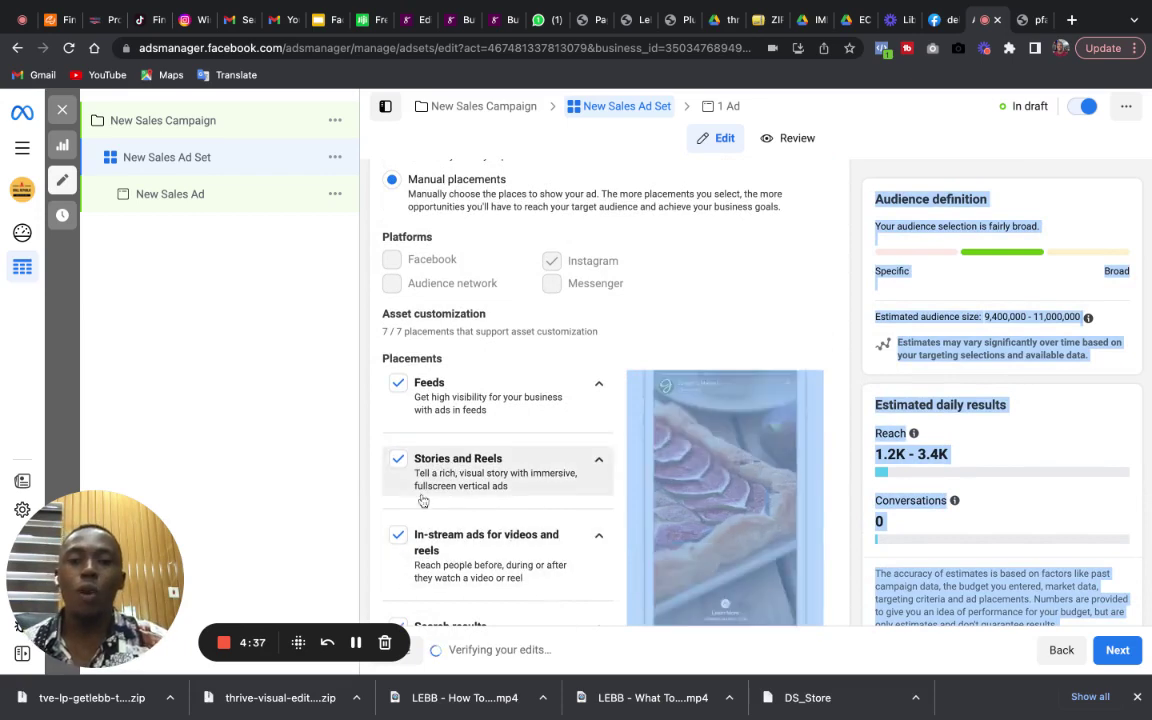
left_click(364, 434)
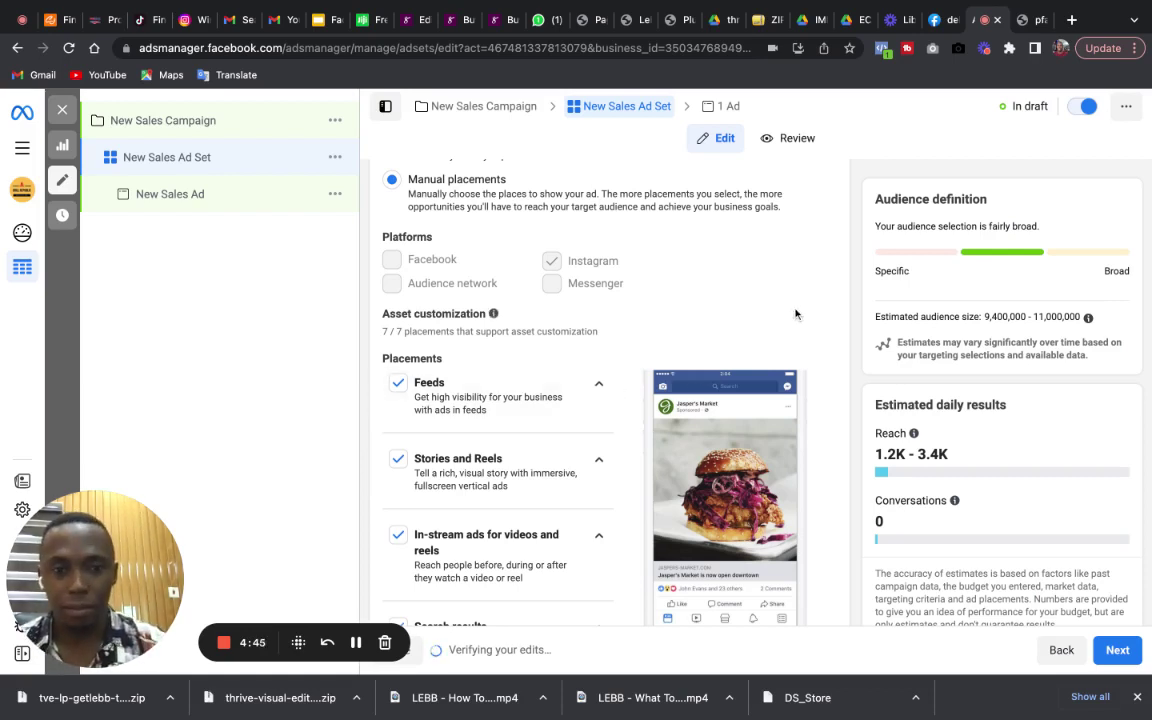
double_click(827, 296)
scroll(827, 296, "down", 5)
left_click(841, 470)
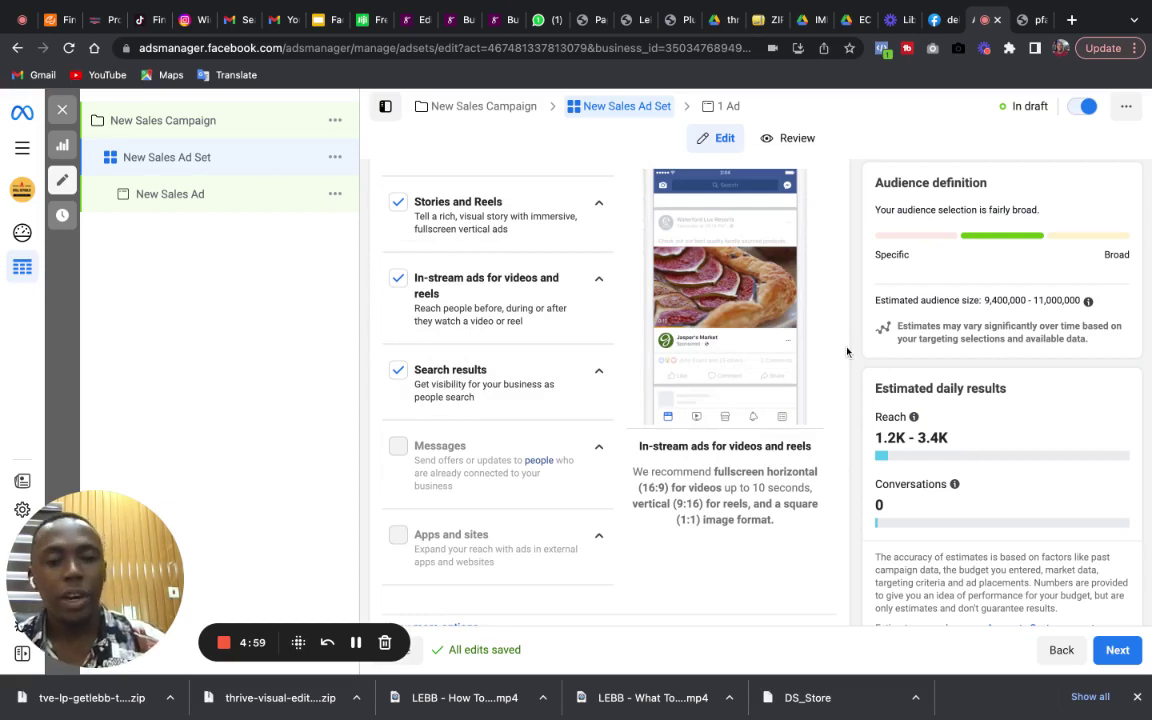
Uncheck In-stream ads for videos and reels and Search results, keeping Feeds and Stories and Reels.
key("ctrl+a")
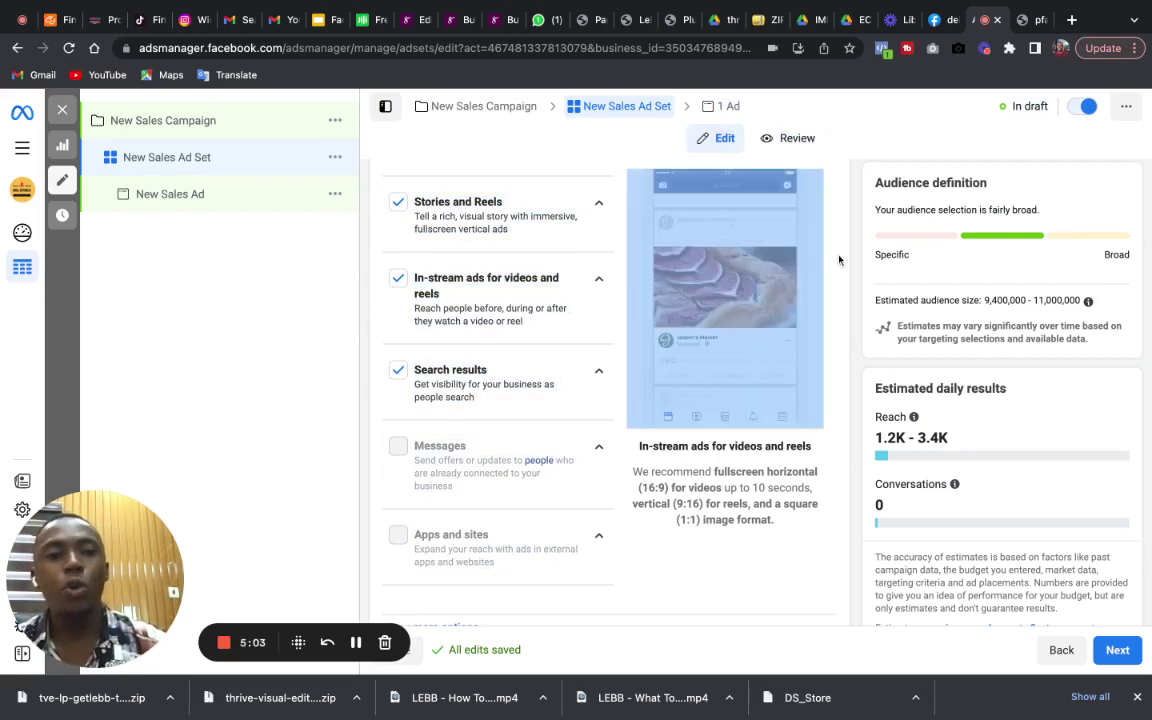
scroll(838, 257, "up", 15)
scroll(838, 257, "down", 15)
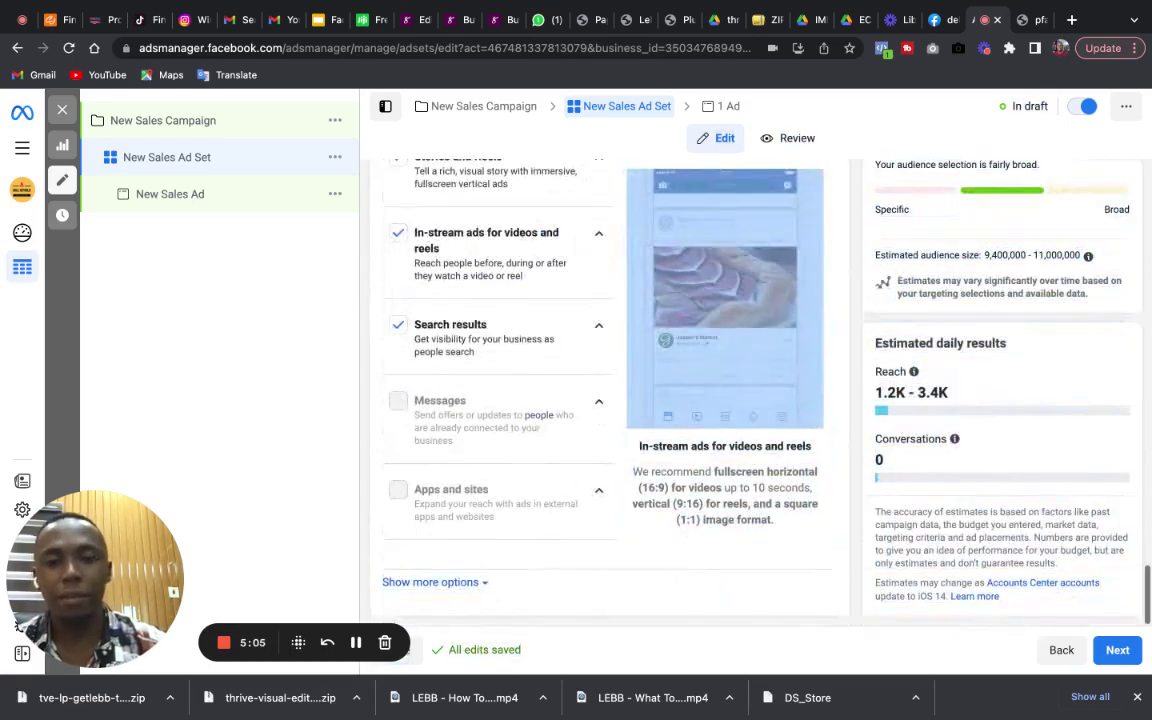
left_click(1138, 604)
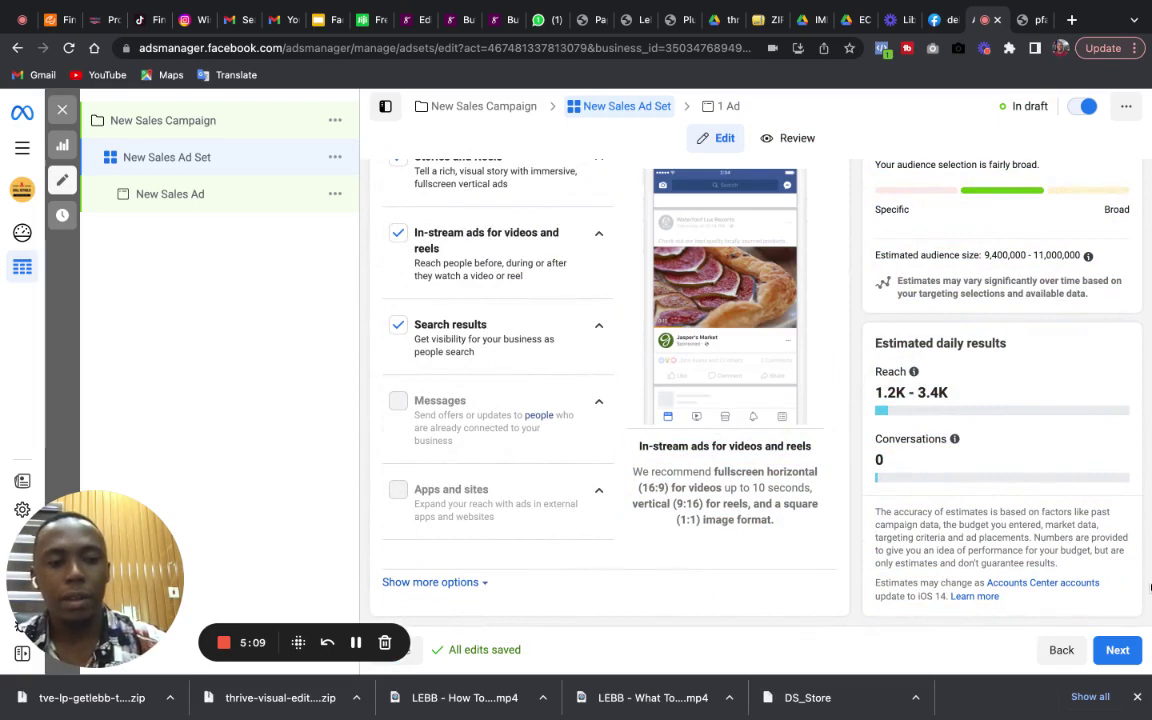
left_click_drag(1150, 588, 968, 611)
scroll(968, 611, "down", 3)
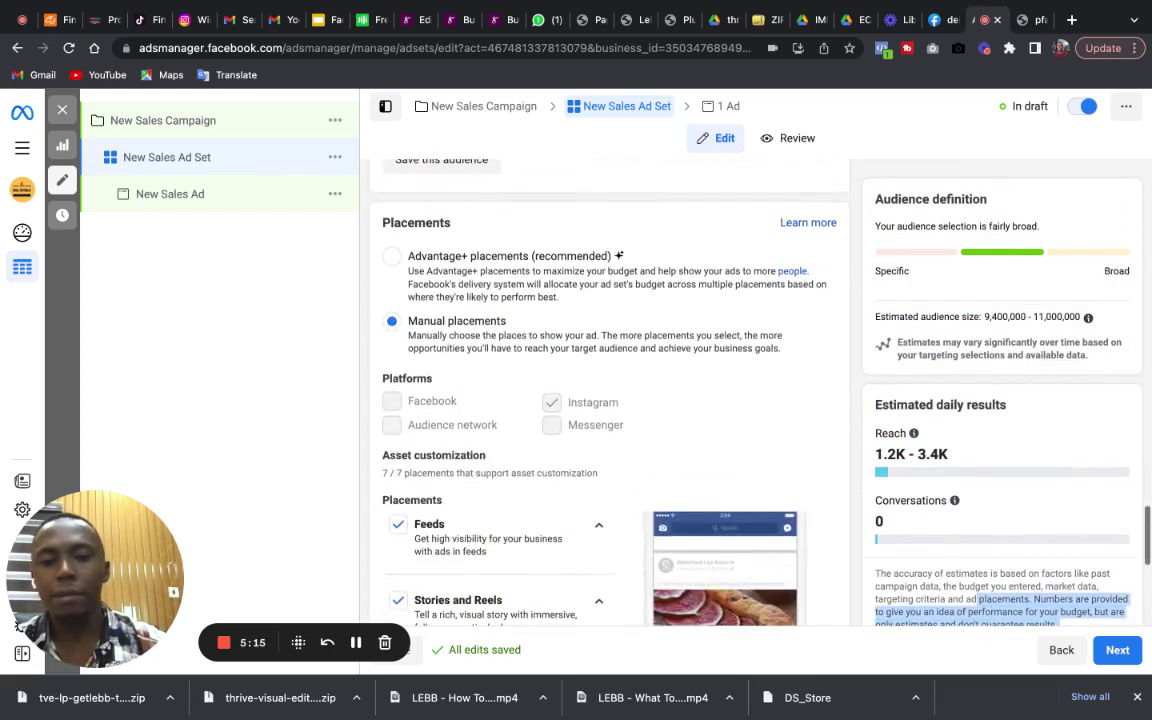
scroll(968, 611, "down", 3)
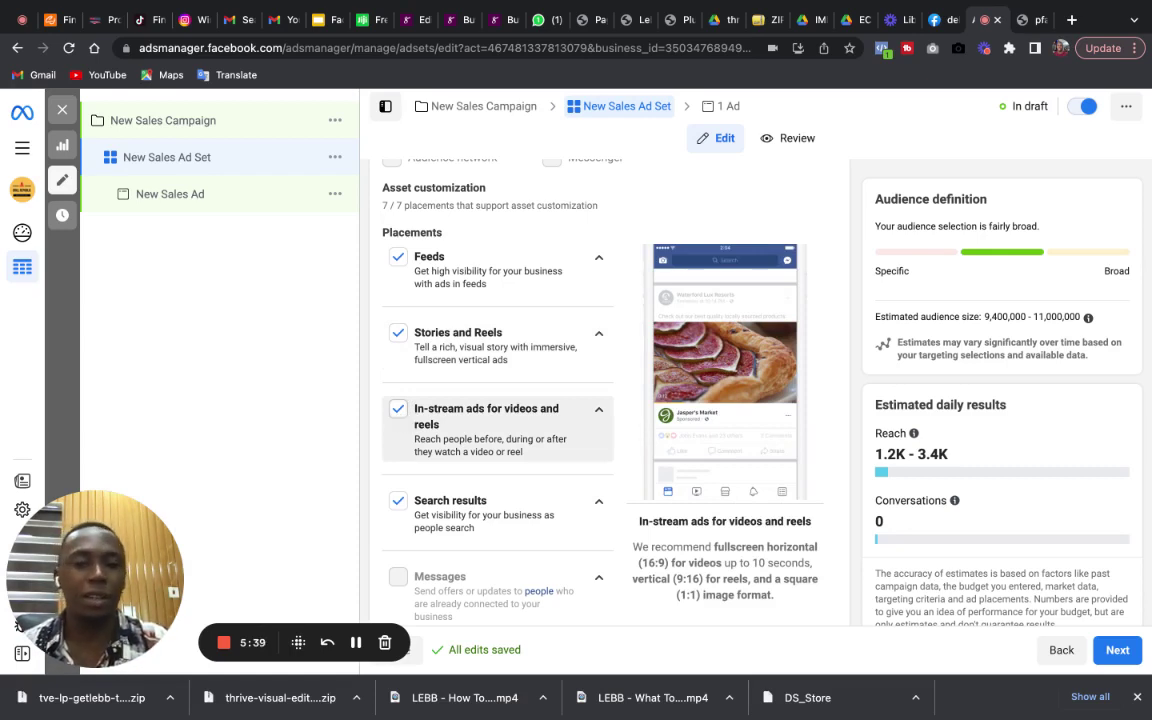
left_click(398, 408)
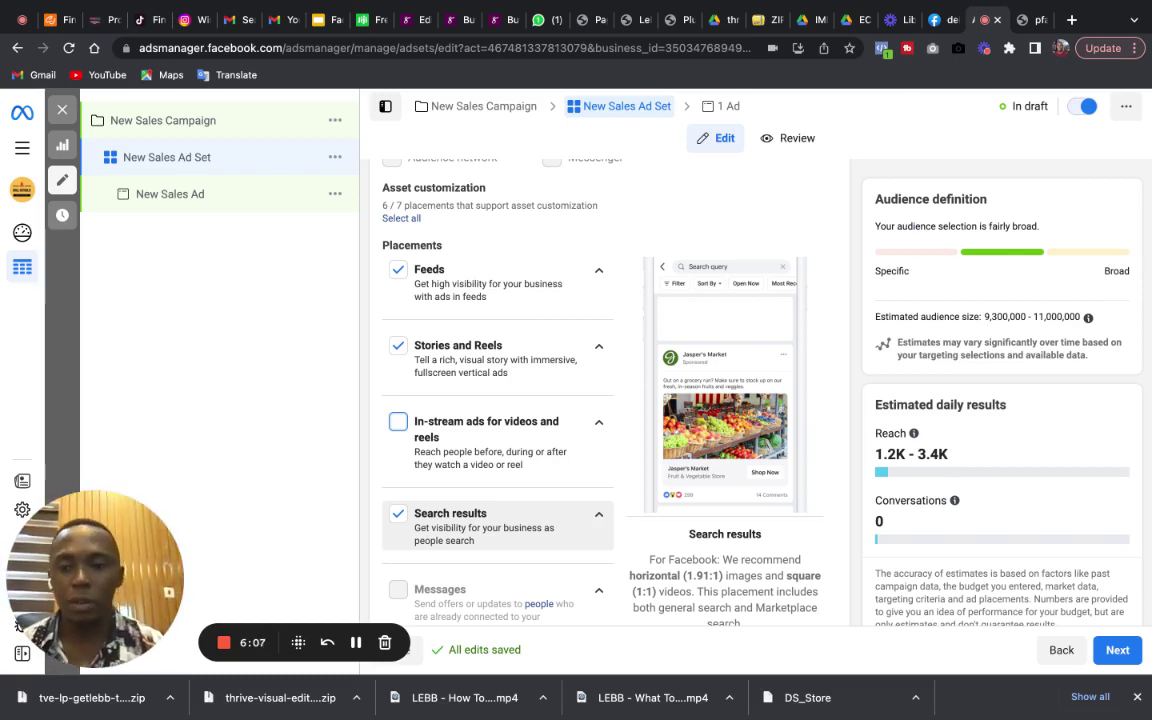
left_click(398, 514)
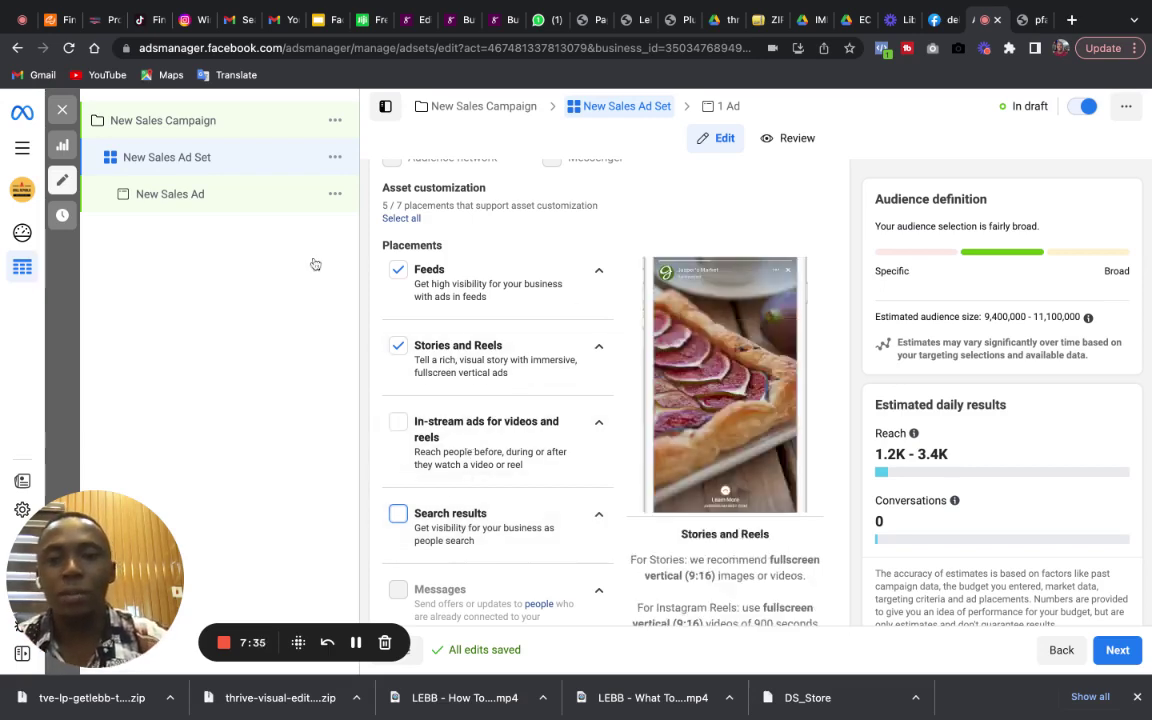
Open the New Sales Ad and change its Ad setup to Use existing post.
left_click(193, 199)
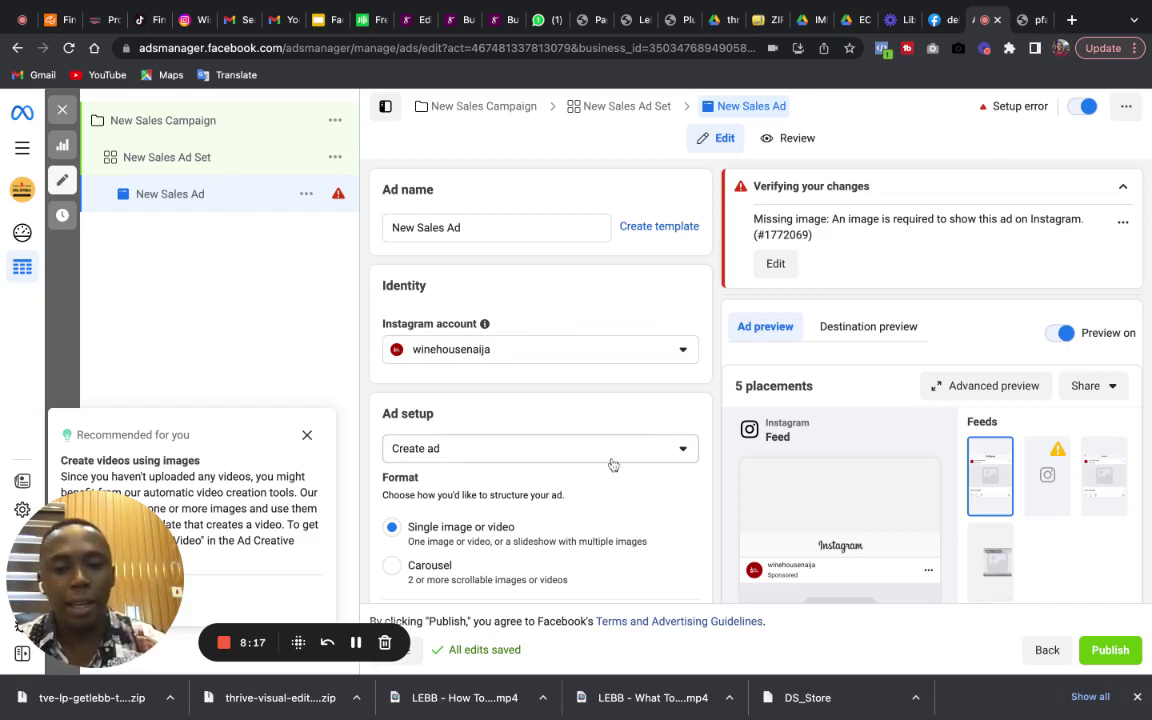
left_click(685, 450)
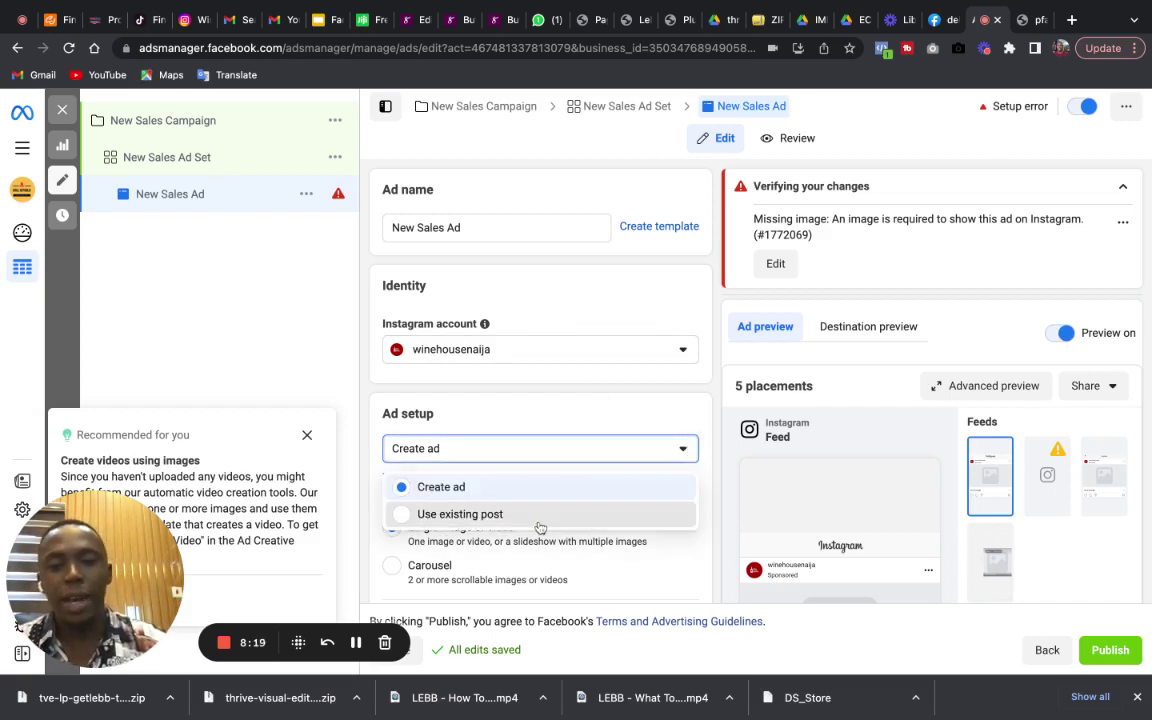
left_click(465, 514)
left_click(628, 448)
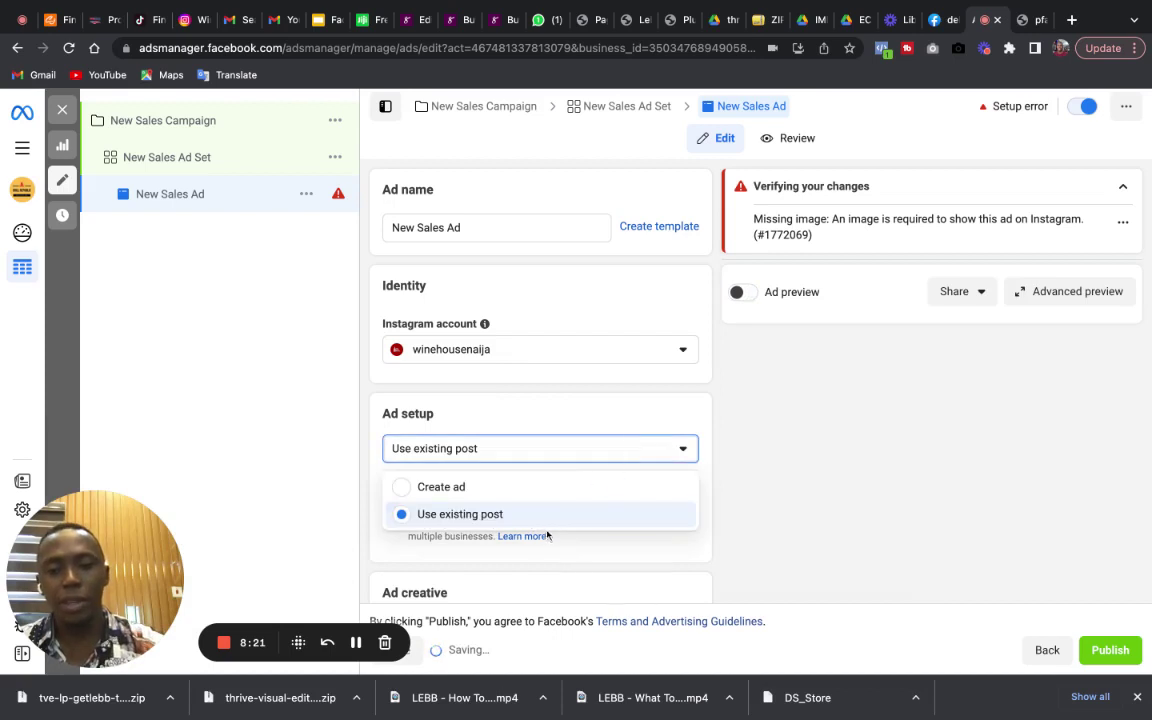
left_click(689, 413)
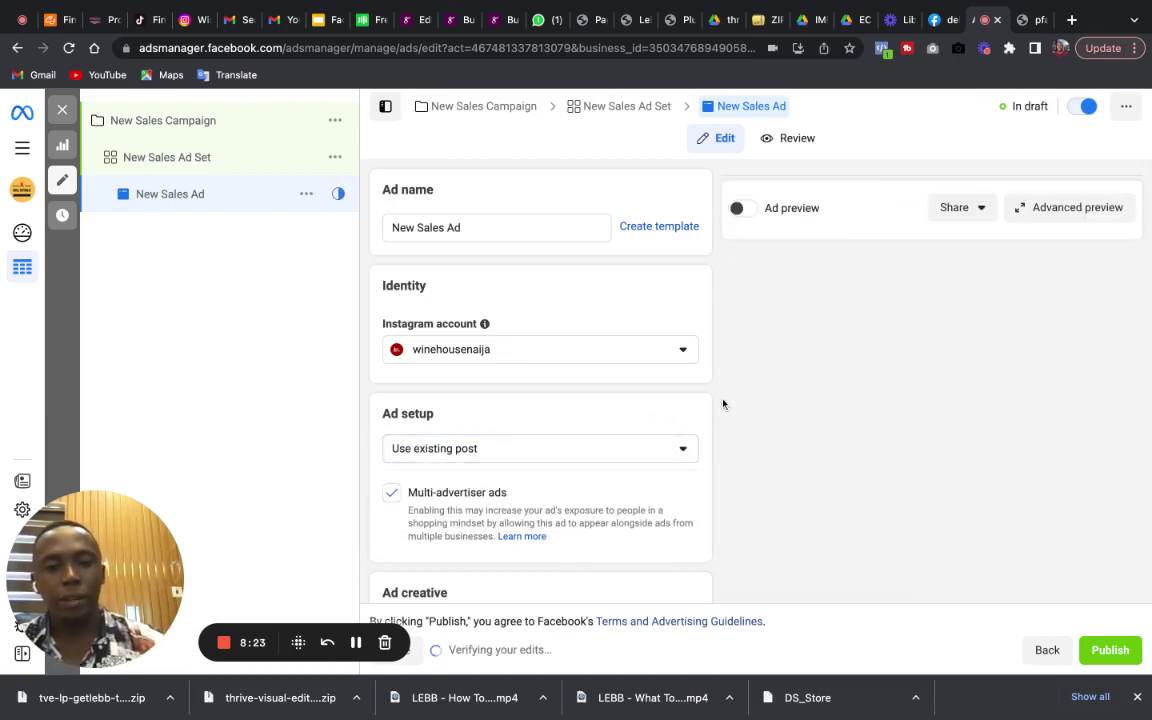
scroll(718, 399, "down", 5)
In the post picker's Instagram tab, select the text-free Jun 13, 2023 story video.
left_click(463, 266)
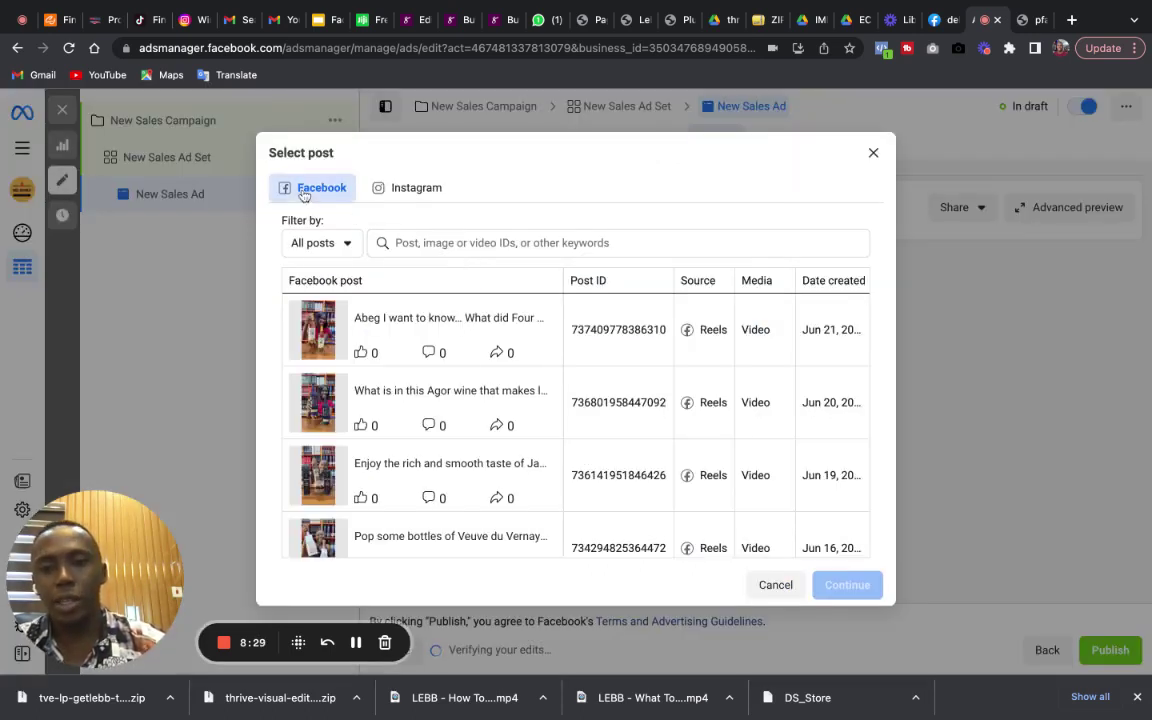
left_click(396, 188)
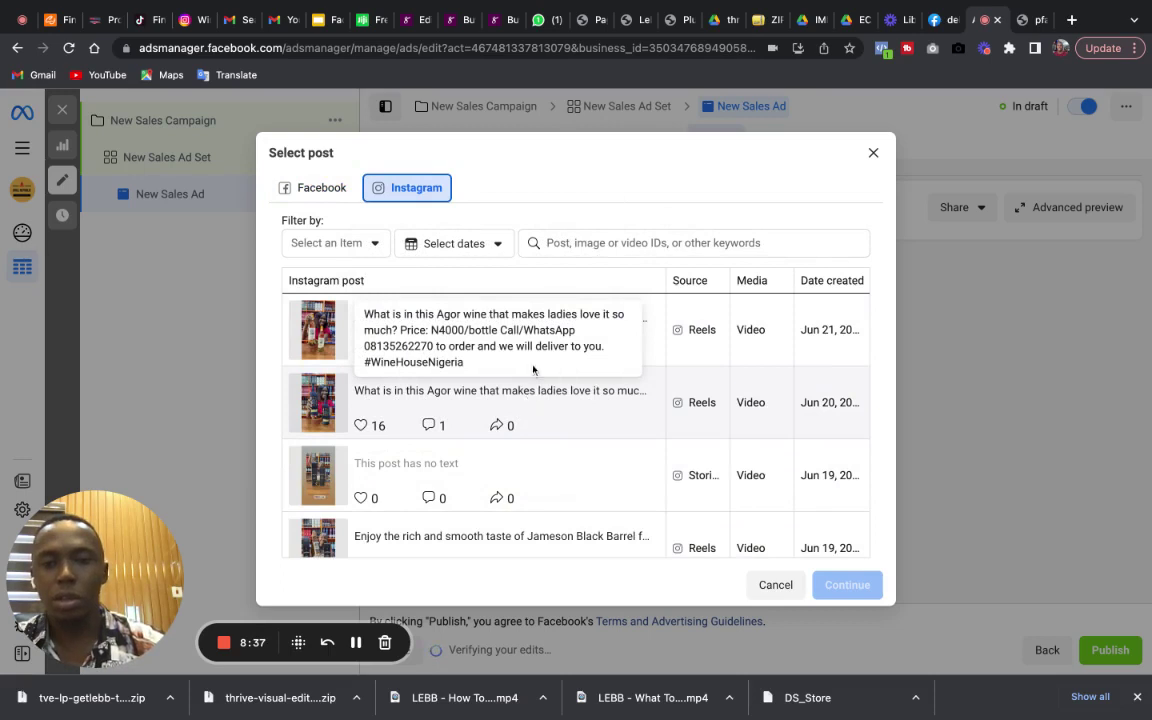
left_click(614, 355)
scroll(616, 355, "down", 1)
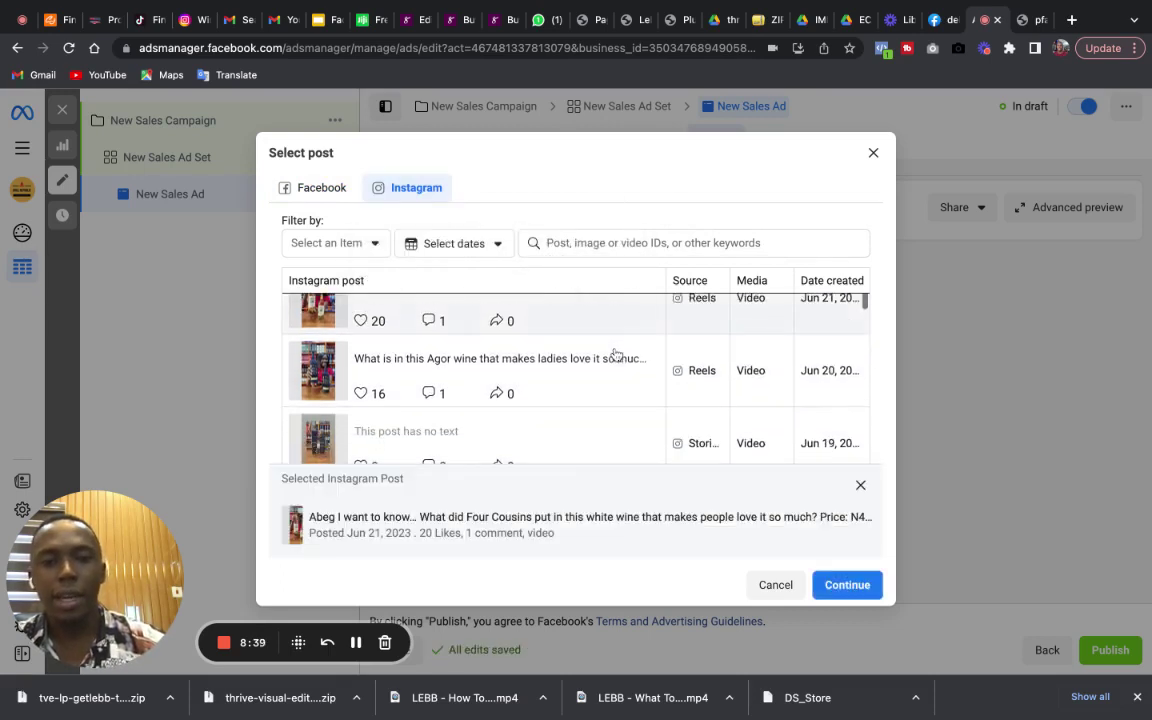
scroll(616, 355, "down", 4)
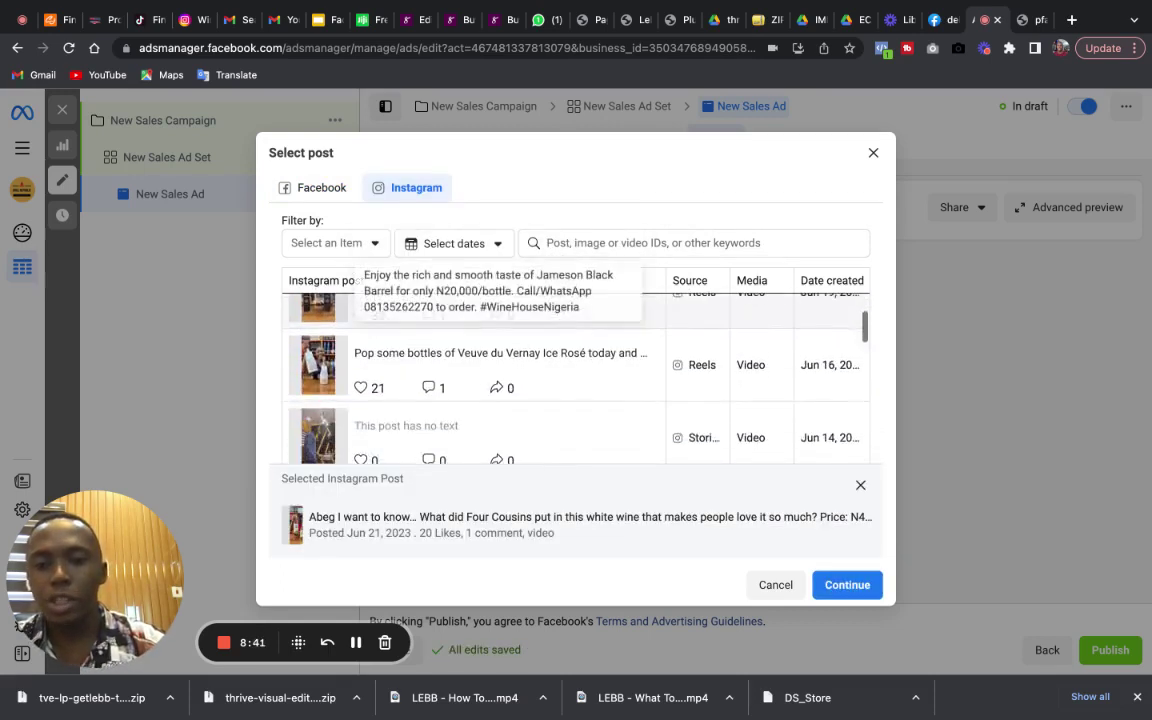
scroll(575, 370, "down", 4)
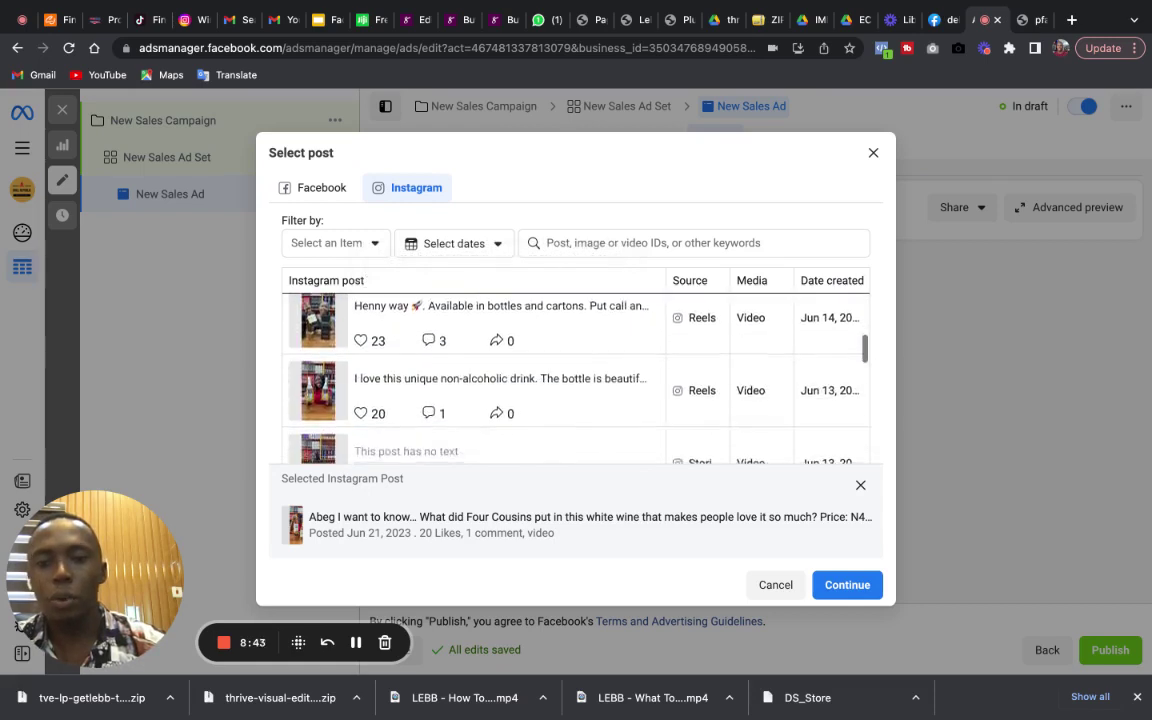
scroll(545, 395, "down", 1)
left_click(531, 400)
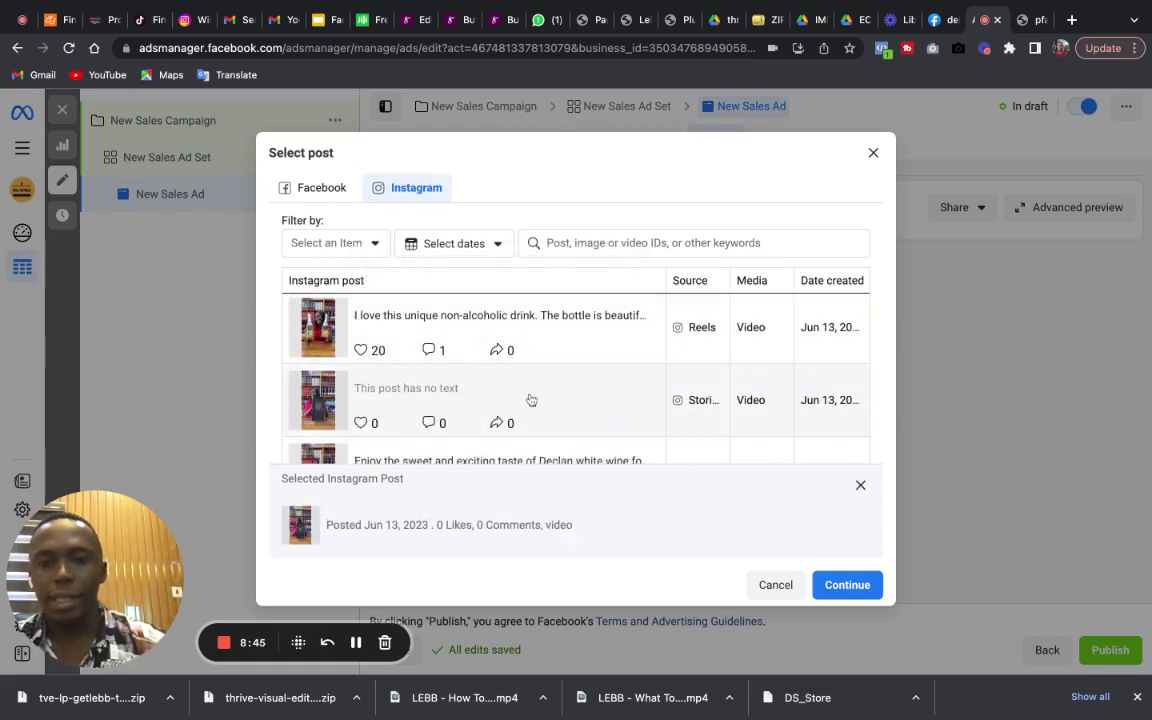
Confirm the selected Instagram post as the ad creative and review the placement previews.
left_click(841, 587)
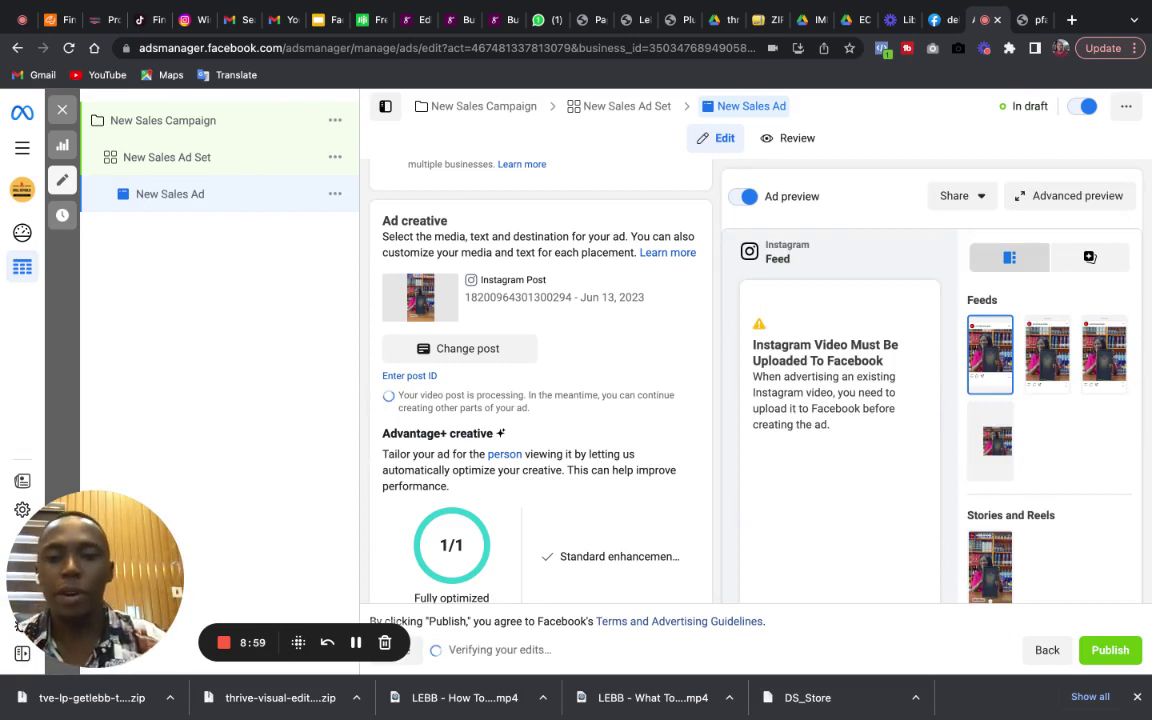
triple_click(722, 291)
scroll(722, 291, "down", 5)
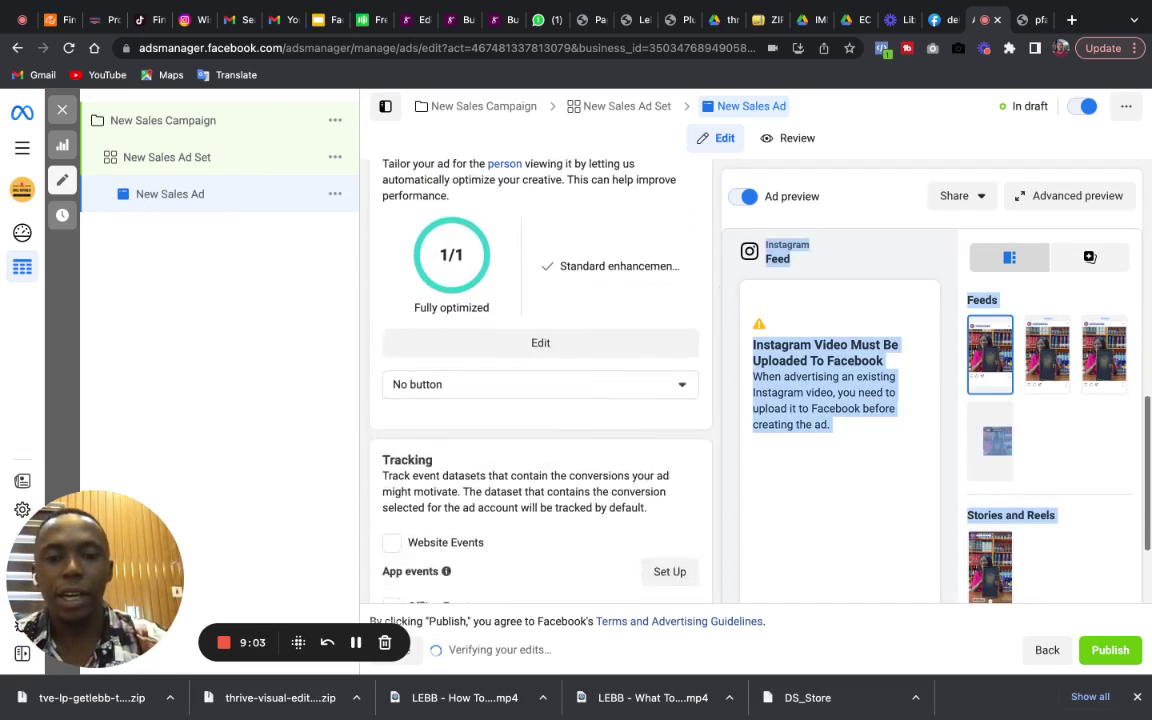
left_click_drag(718, 621, 560, 140)
left_click(560, 140)
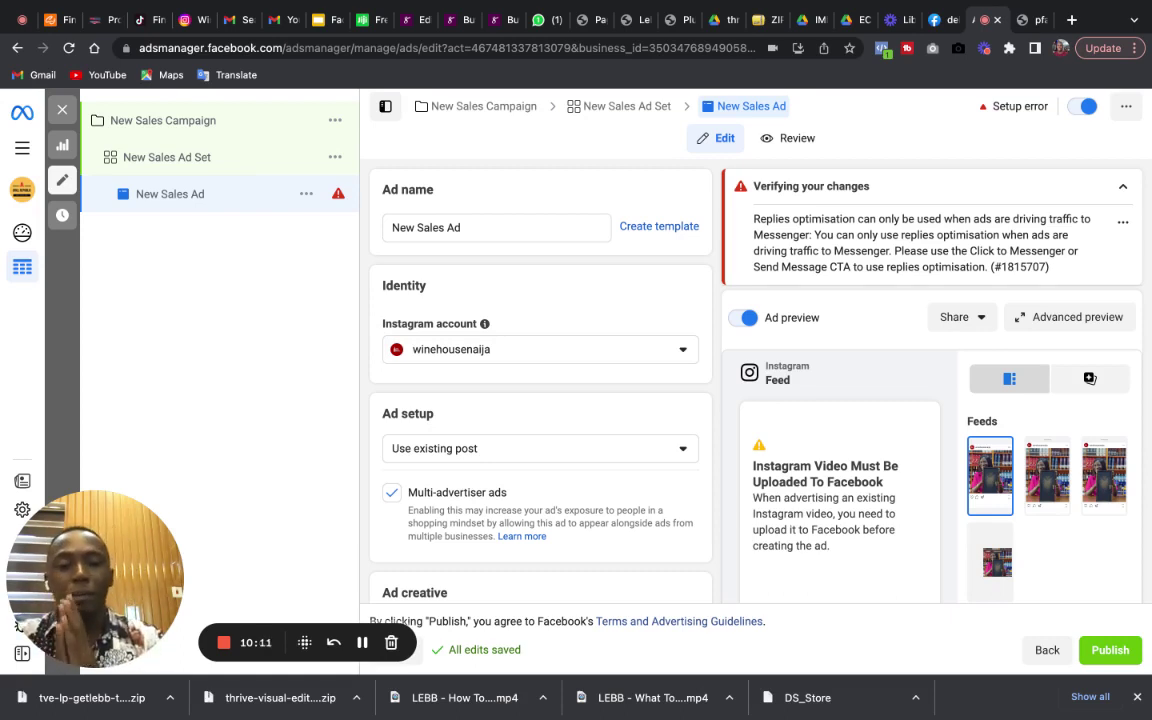
Uncheck Multi-advertiser ads, then switch to the Facebook Ads Tips 2023 slides.
left_click(391, 493)
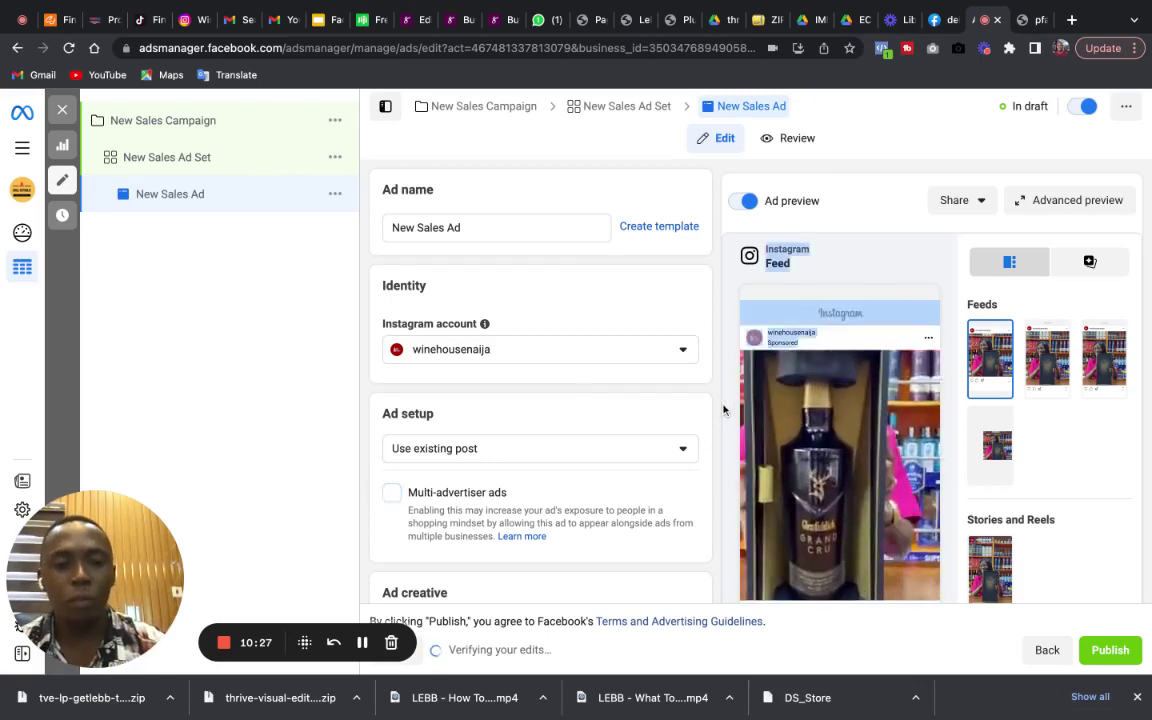
scroll(722, 406, "down", 5)
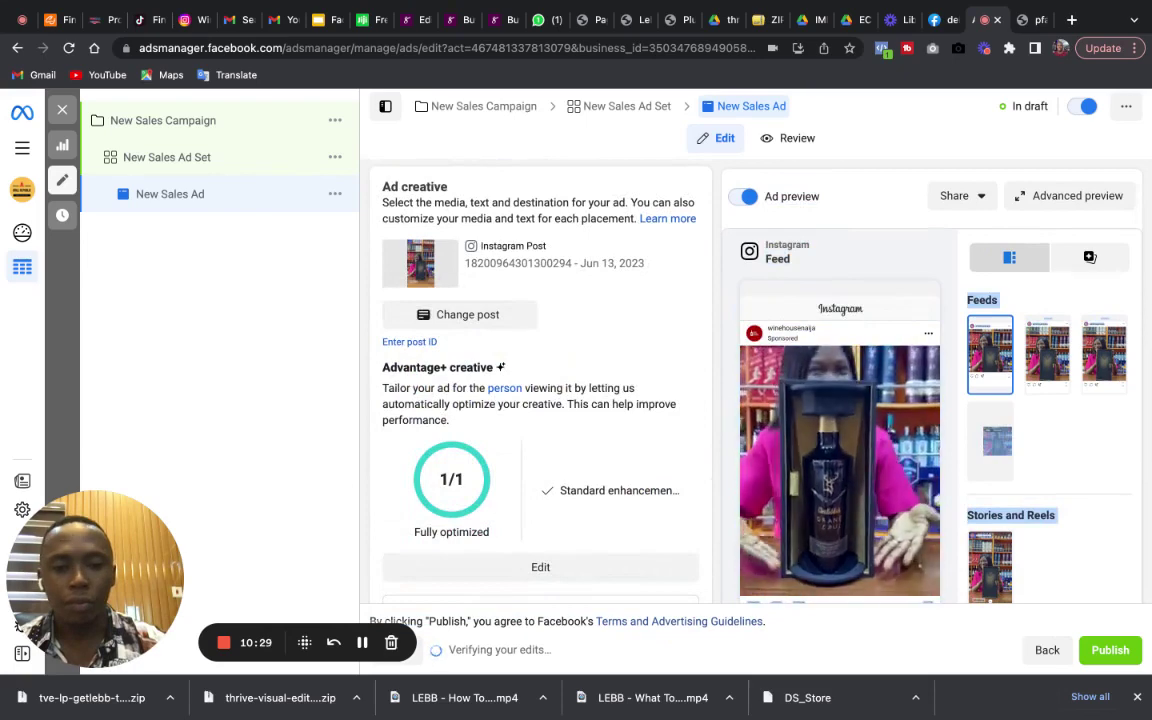
left_click(701, 311)
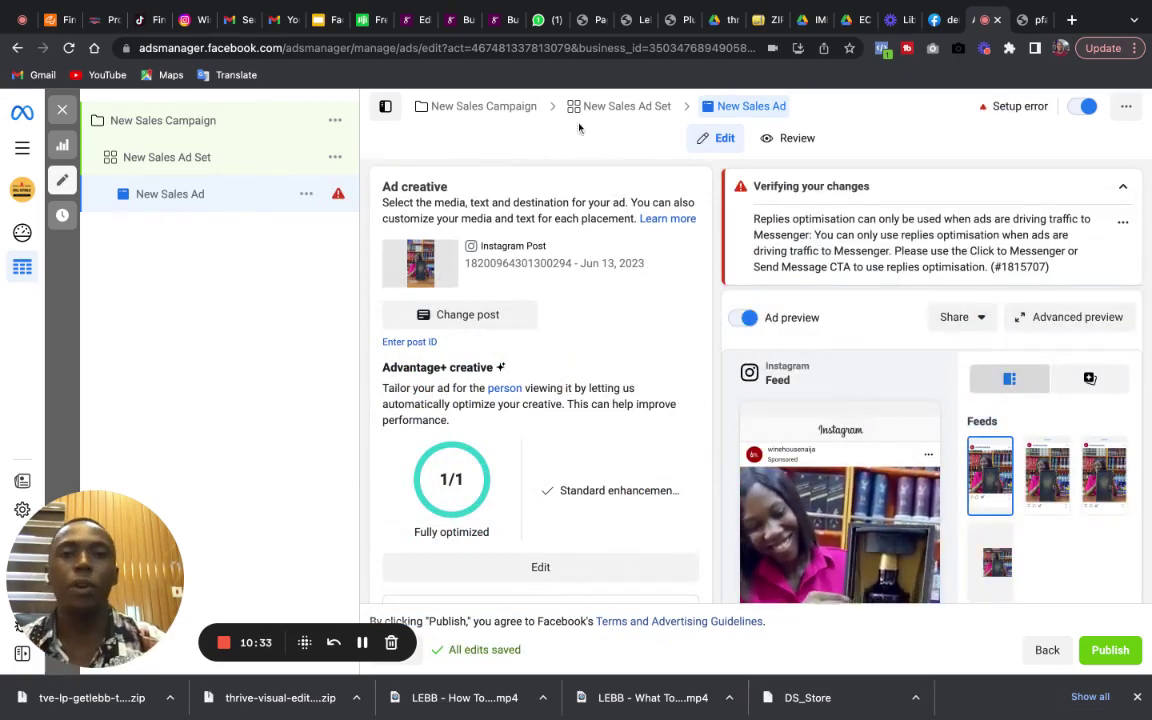
left_click(320, 24)
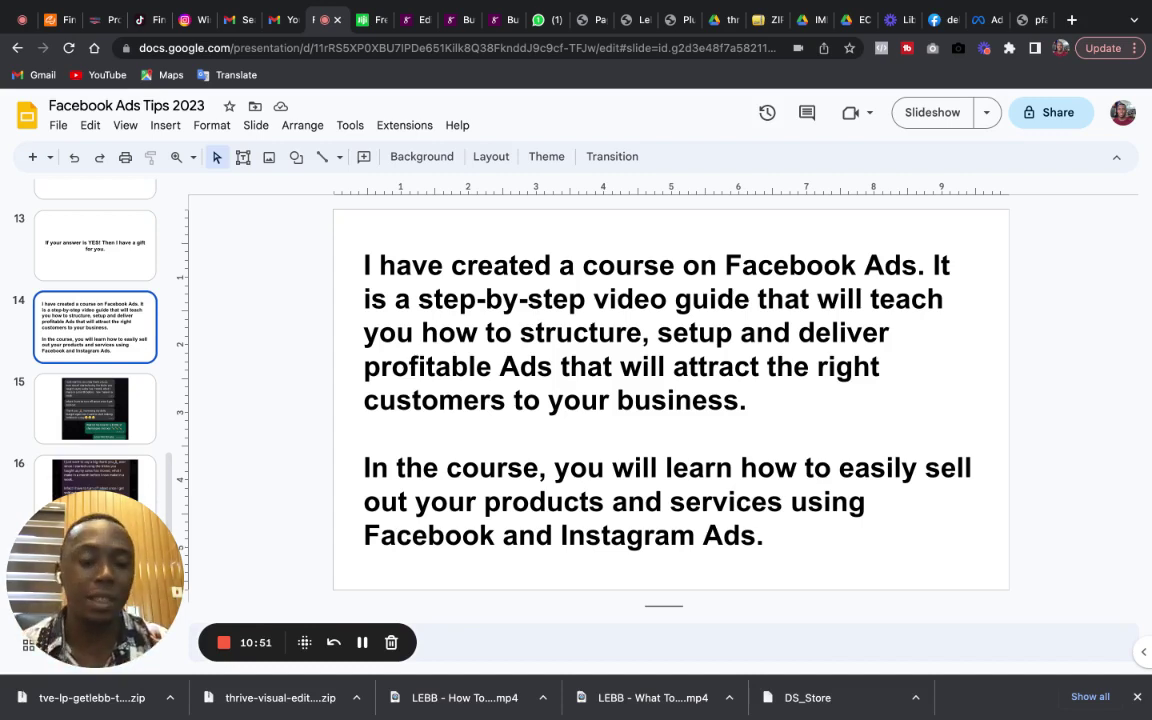
Move from slide 15 through the course slides to the 'To get the course' link slide.
left_click(95, 408)
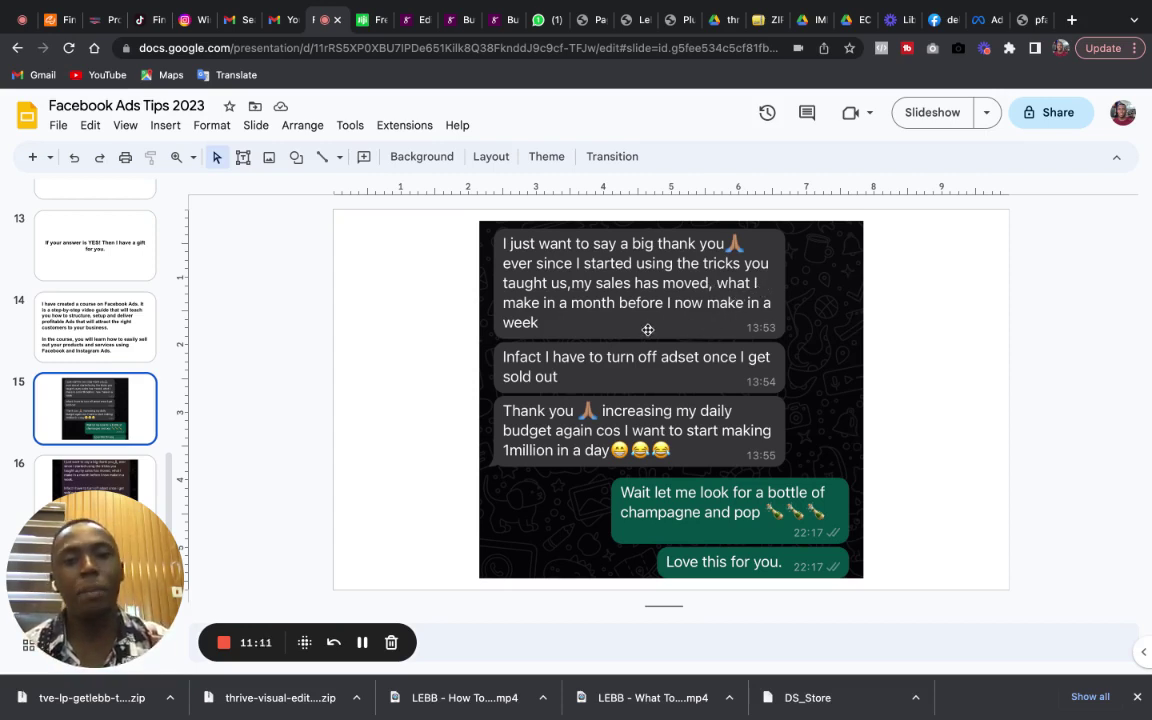
key("Down")
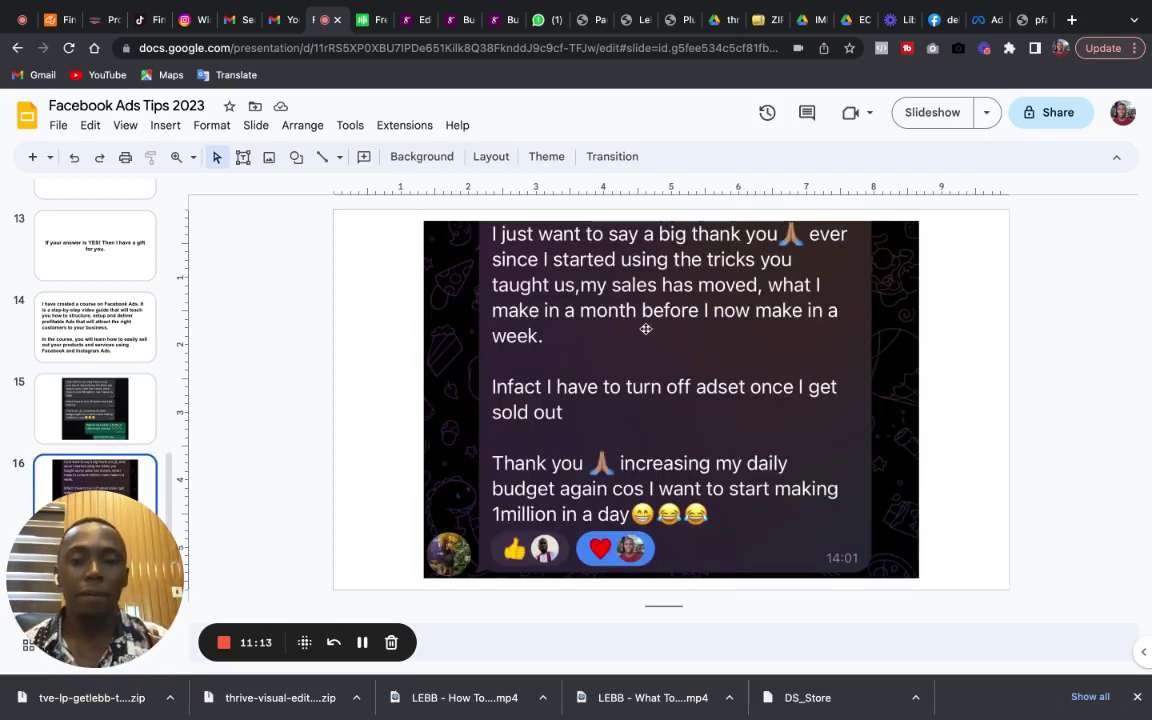
key("Down")
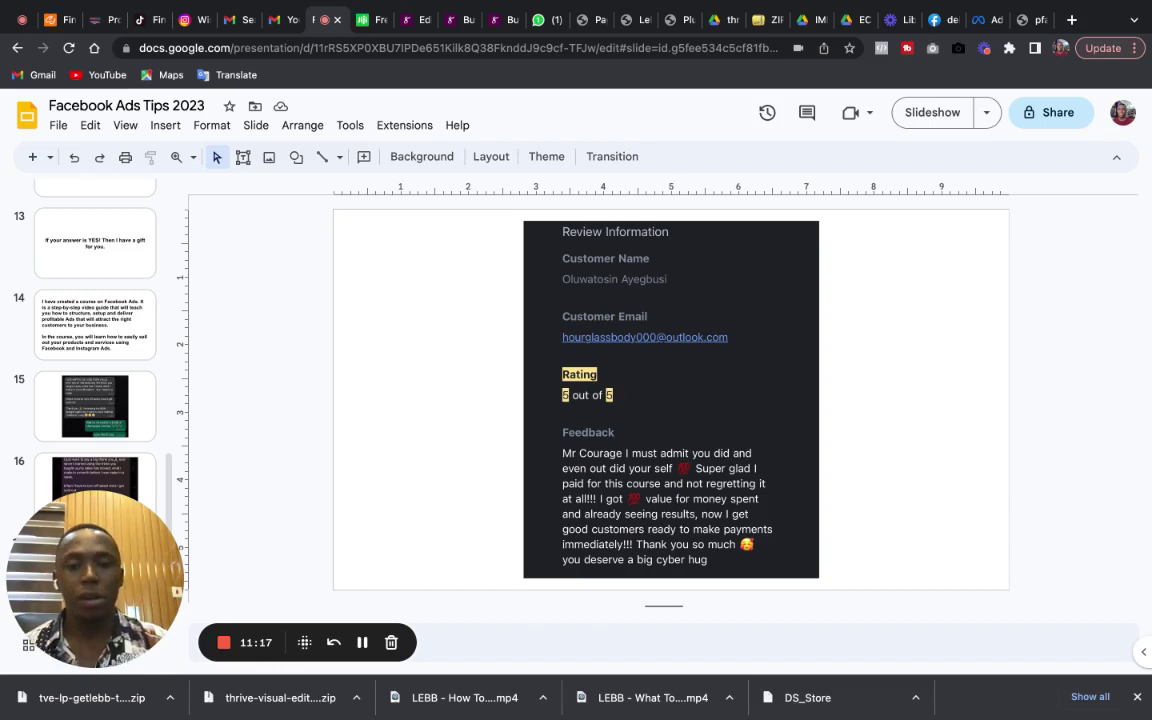
key("Down")
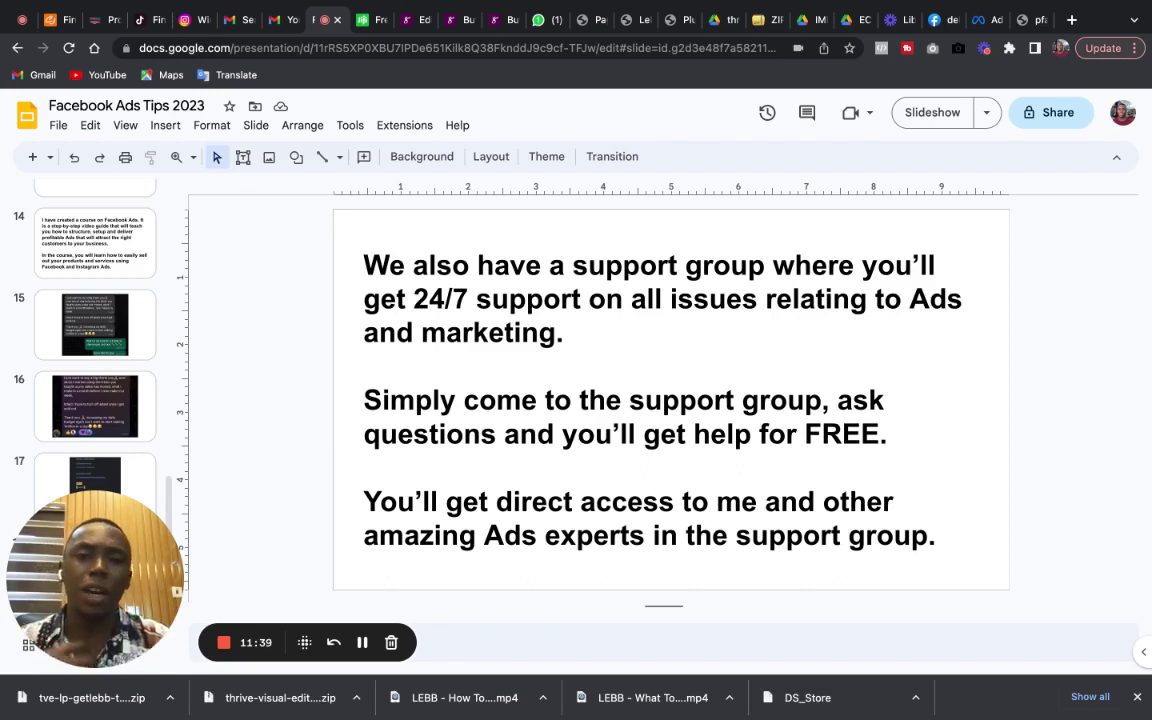
key("Down")
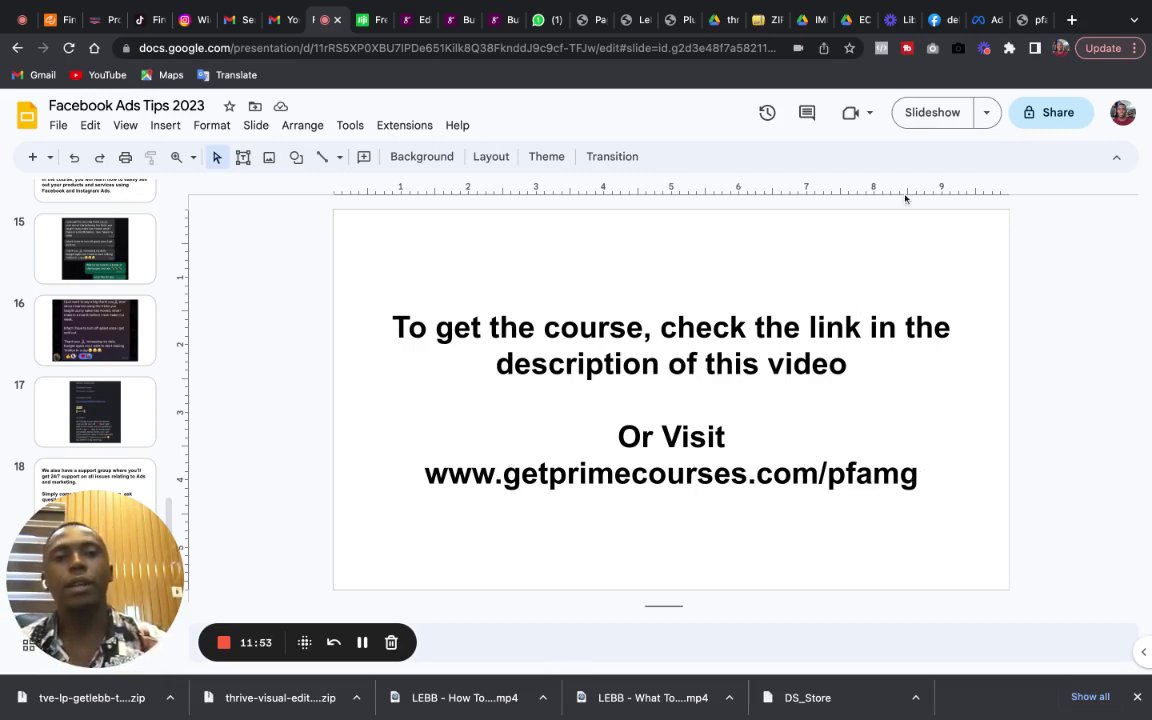
Switch to the getprimecourses.com tab and reveal its full /pfamg page address.
left_click(1015, 20)
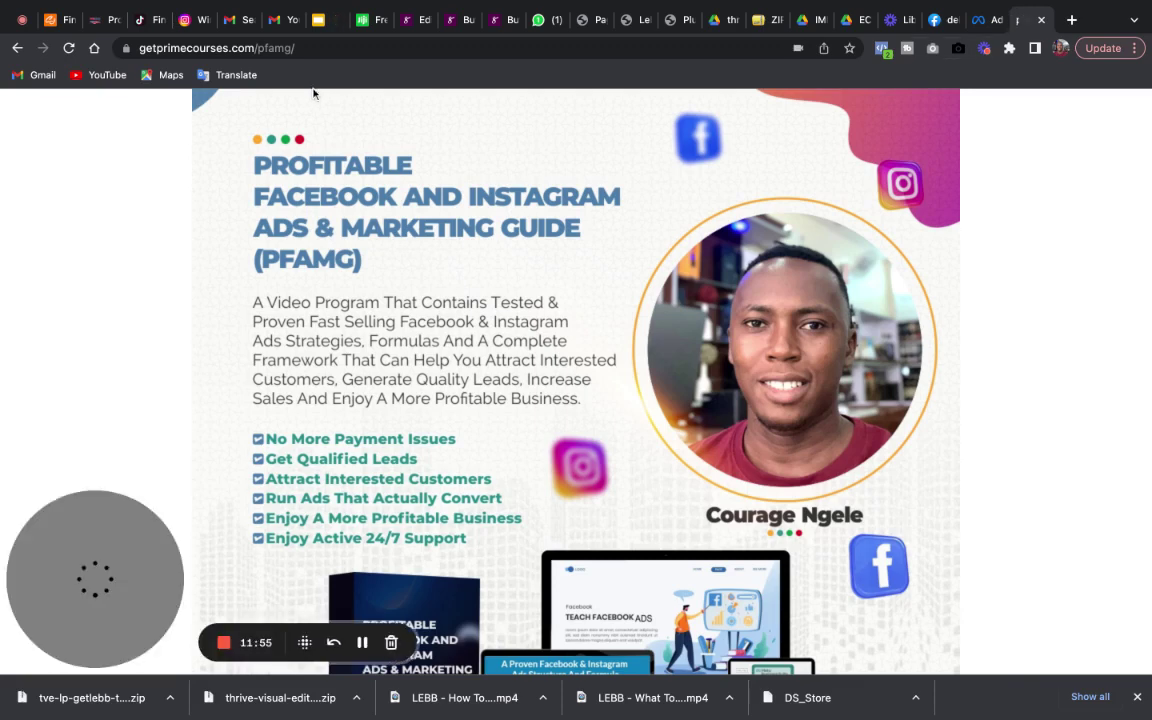
left_click(293, 47)
left_click(290, 47)
triple_click(335, 47)
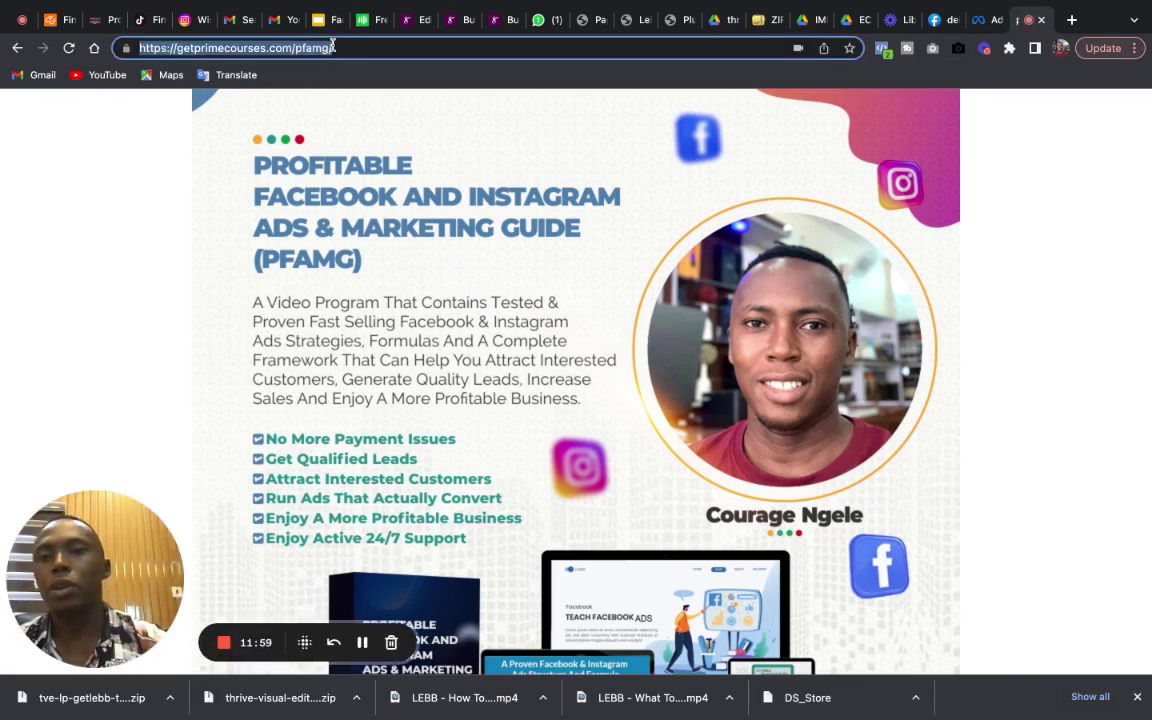
left_click(336, 47)
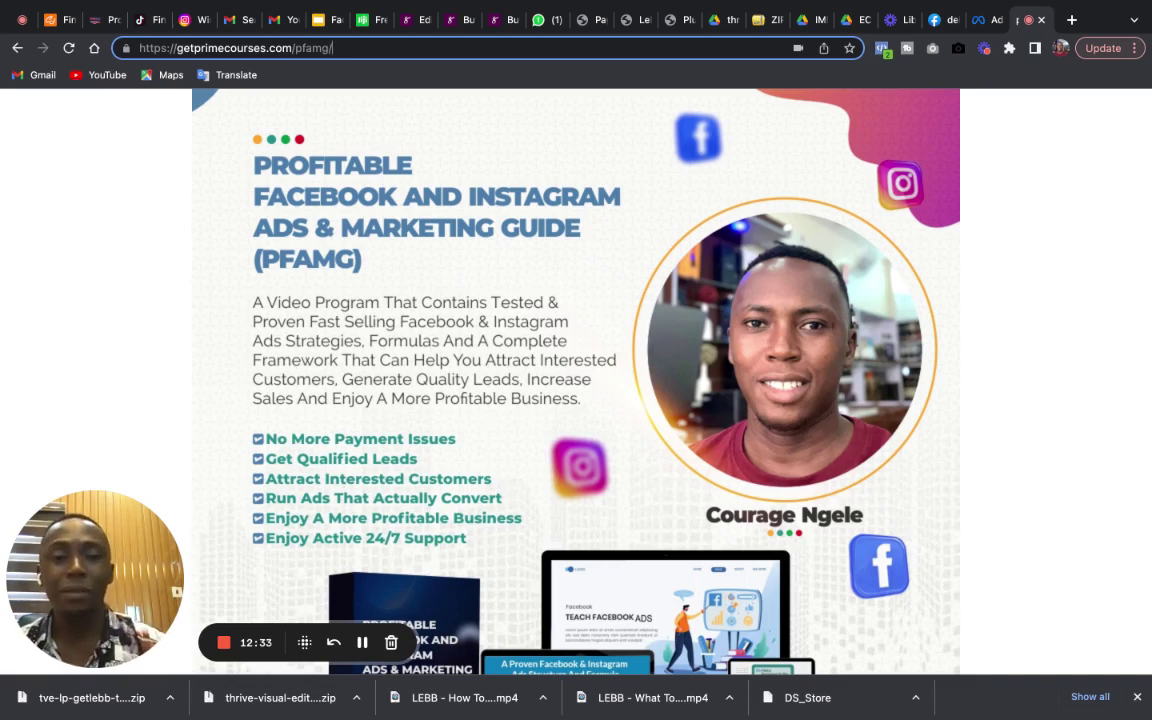
key("Return")
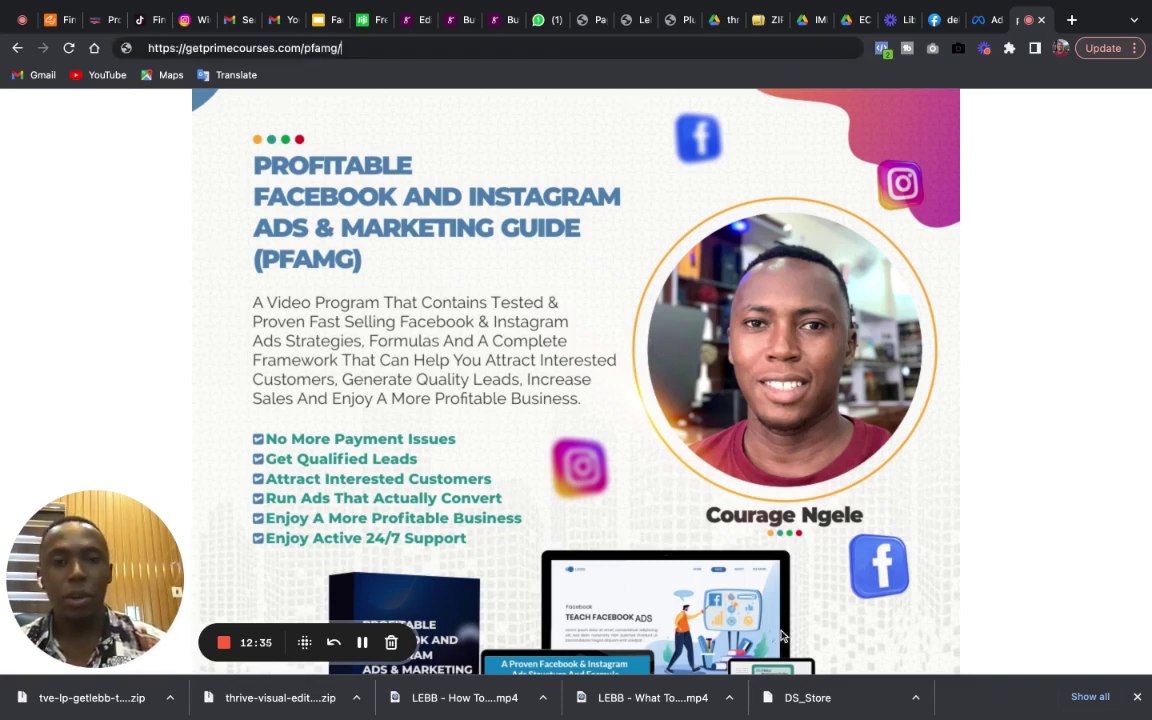
Scroll down to the course testimonials, then return to the Ads Manager ad editor.
scroll(1090, 500, "down", 6)
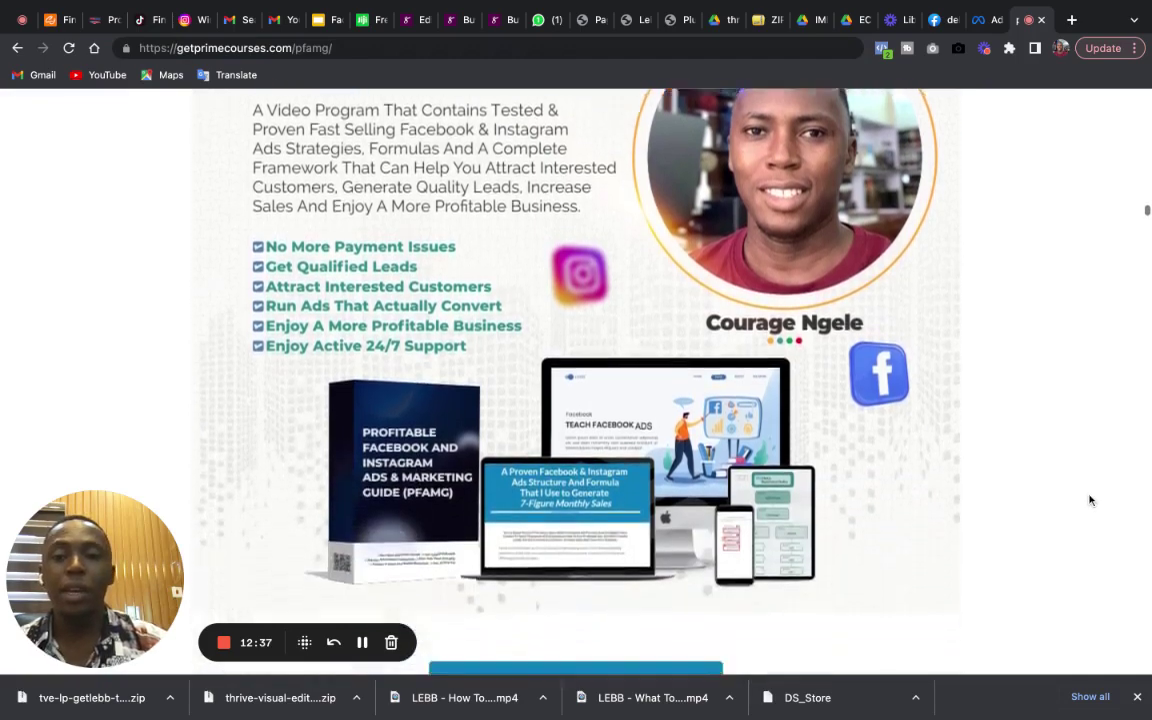
scroll(576, 380, "down", 4)
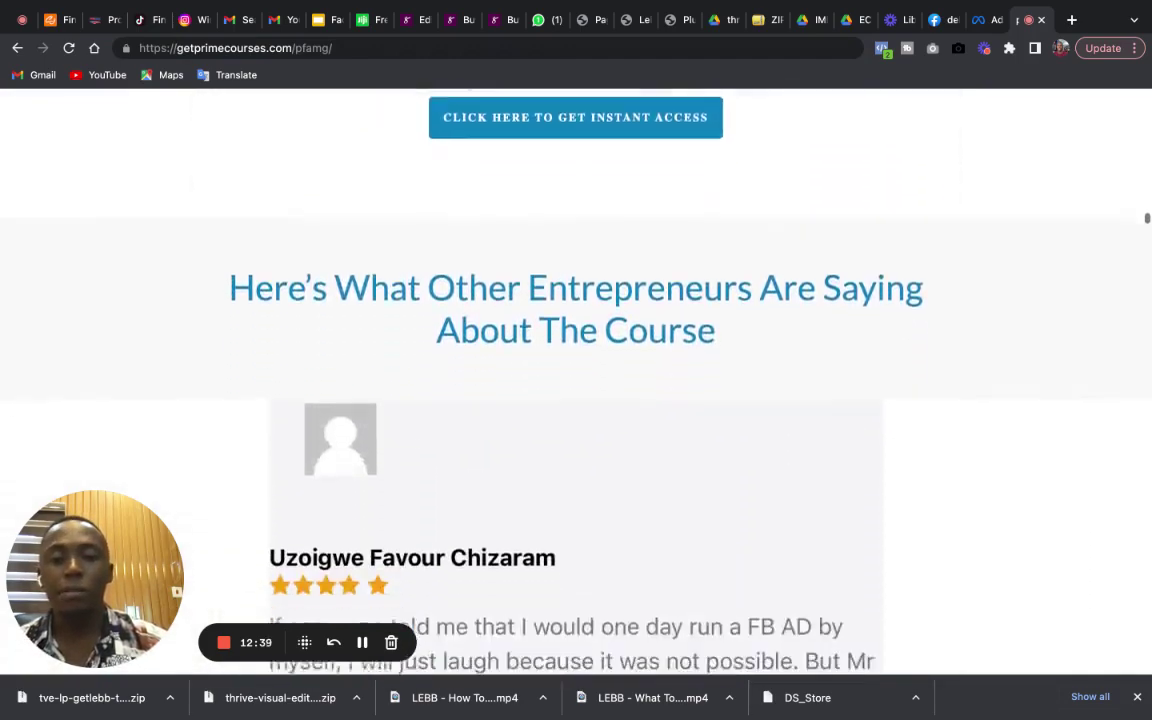
scroll(576, 380, "down", 3)
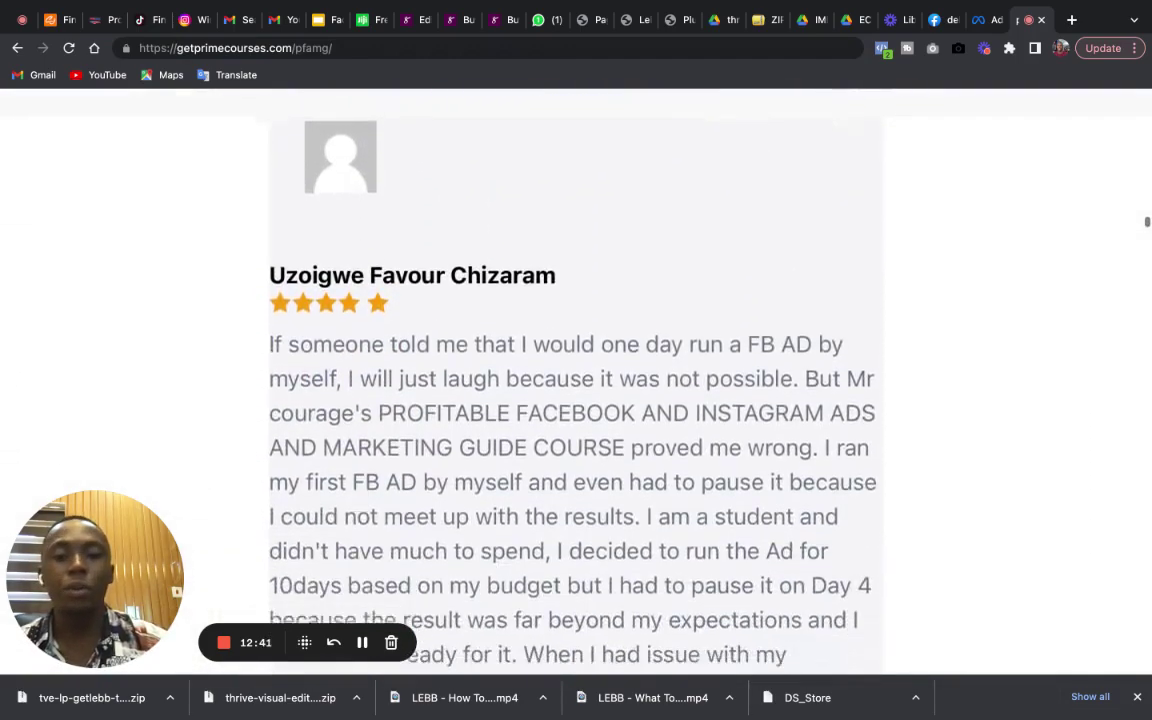
scroll(576, 380, "down", 2)
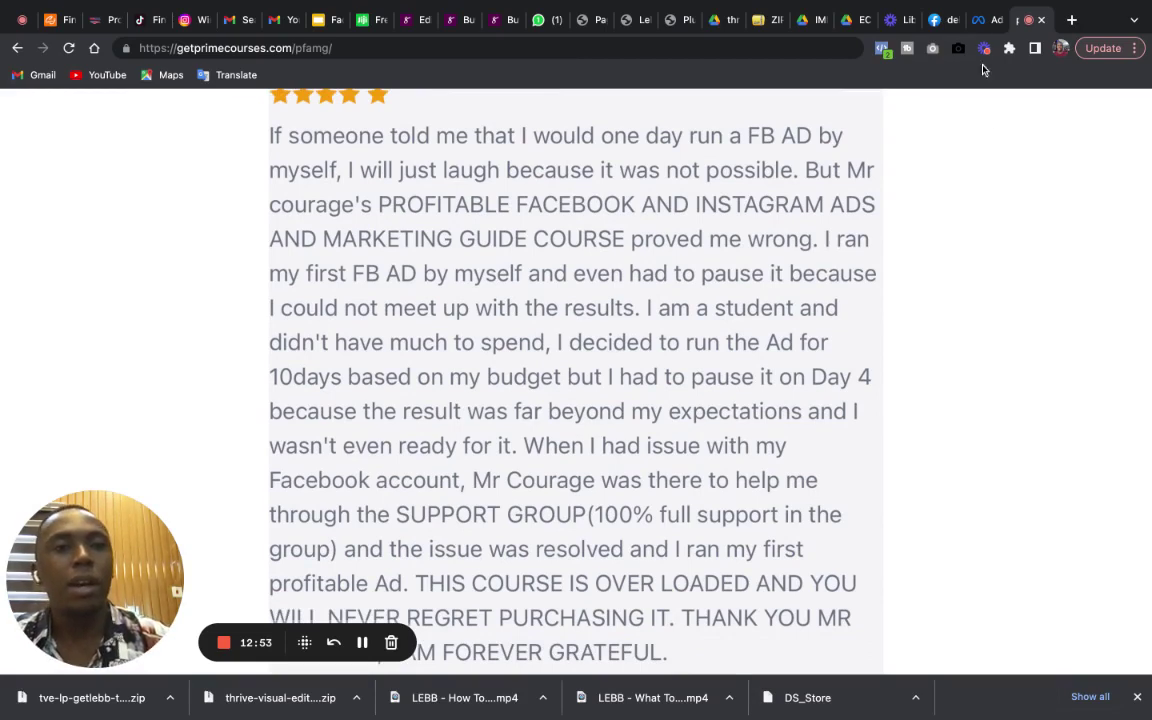
left_click(980, 24)
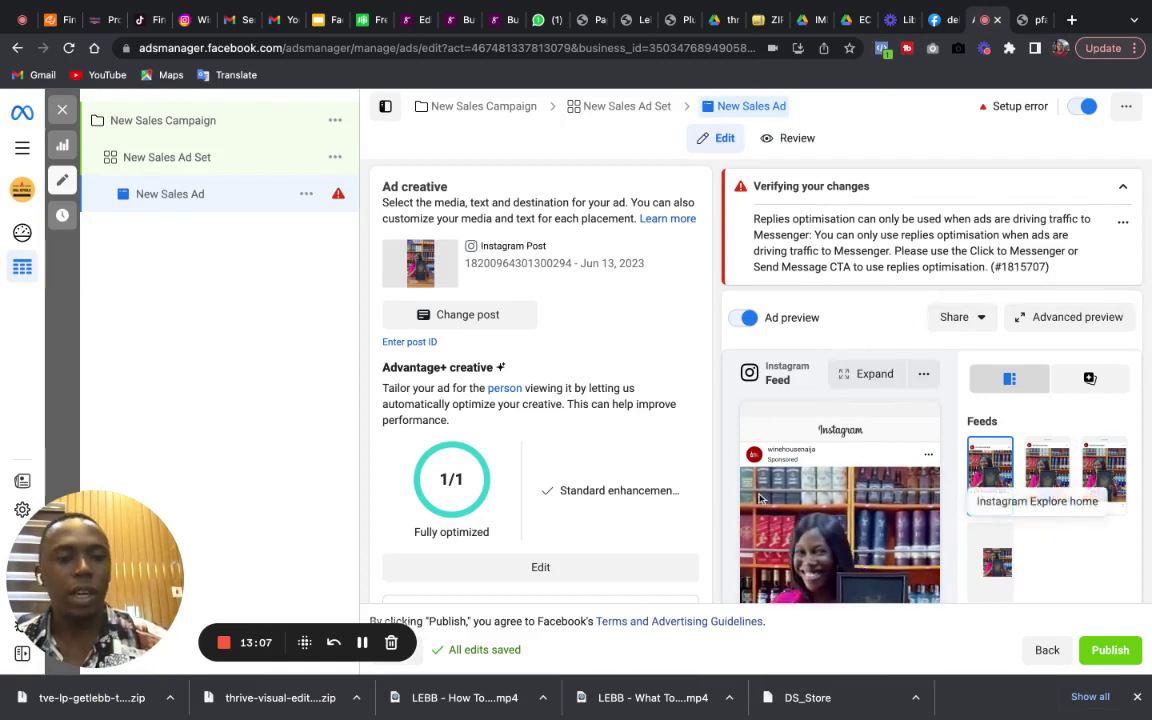
left_click_drag(711, 471, 1005, 373)
scroll(712, 470, "down", 4)
left_click(1134, 380)
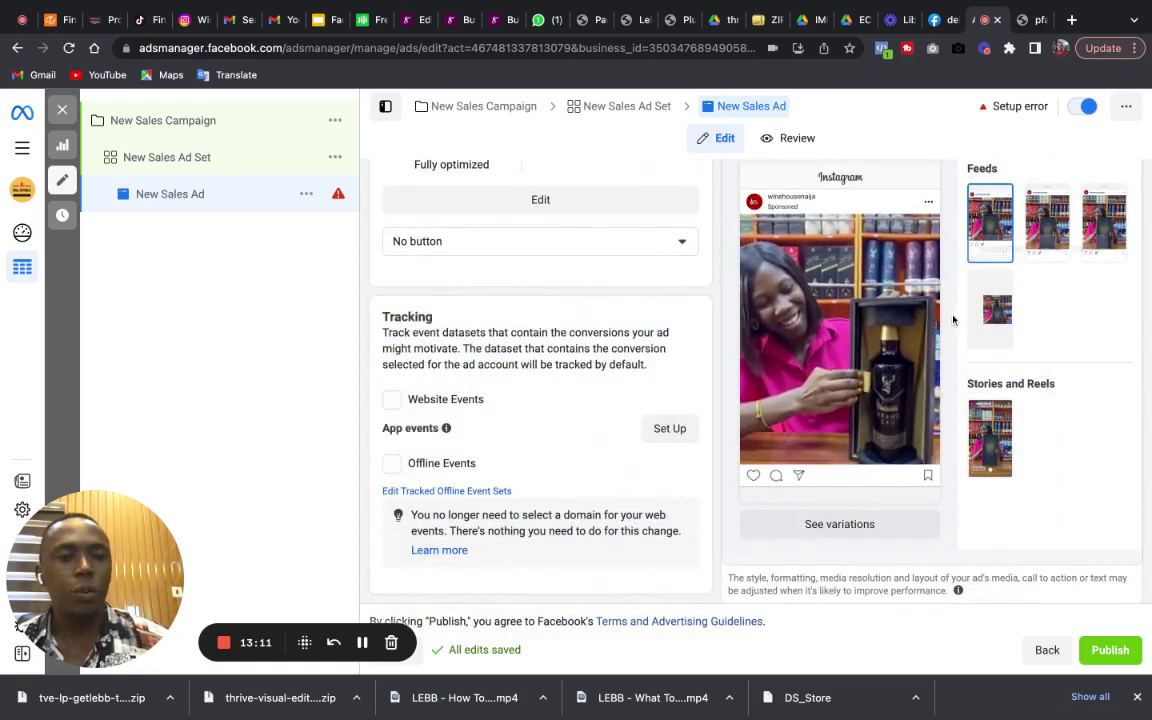